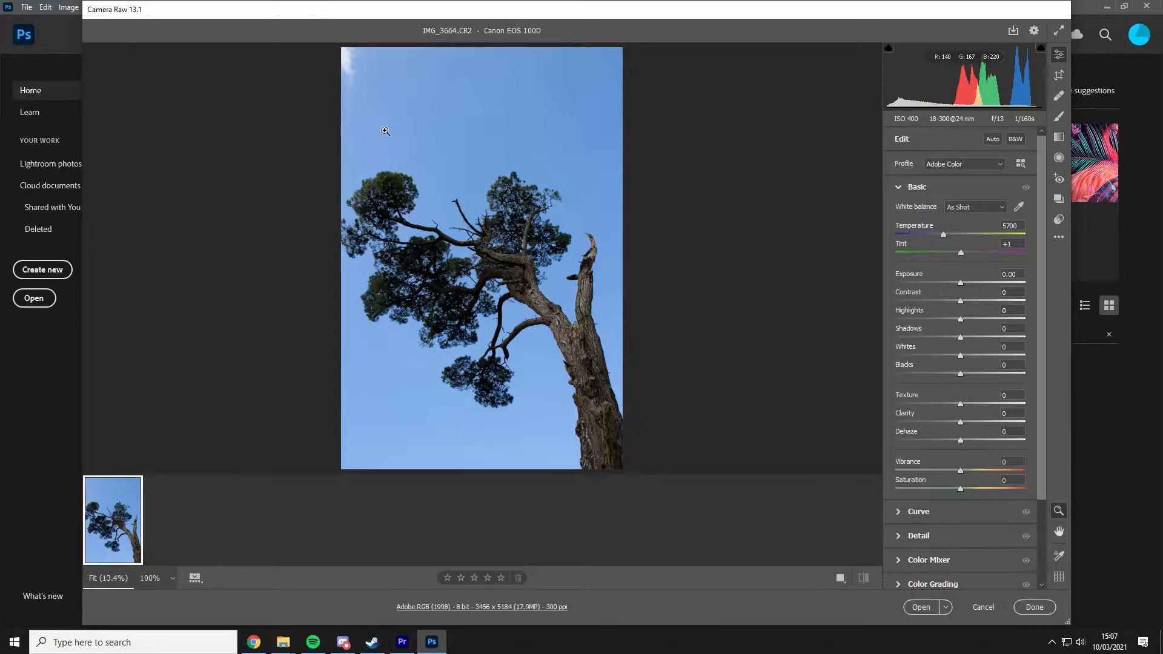
Convert the tree photo to black and white with exposure +0.50, contrast +19 and highlights +24
{"action": "scroll", "coordinate": [961, 273], "scroll_direction": "down", "scroll_amount": 5}
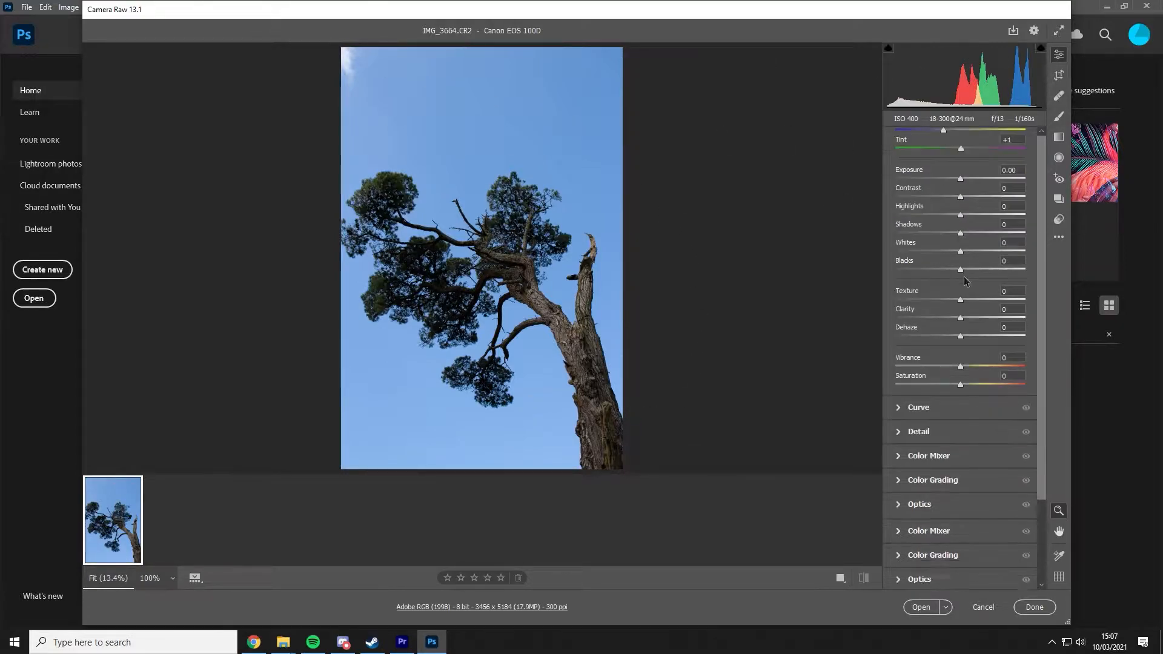
{"action": "scroll", "coordinate": [968, 291], "scroll_direction": "up", "scroll_amount": 5}
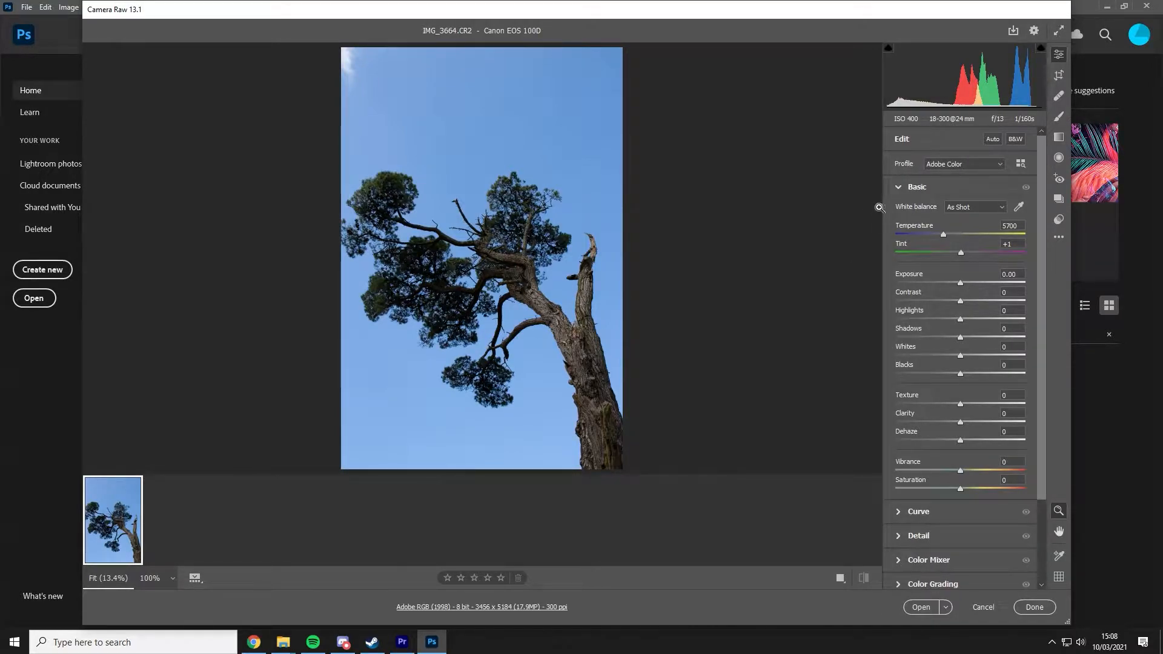
{"action": "left_click", "coordinate": [1018, 141]}
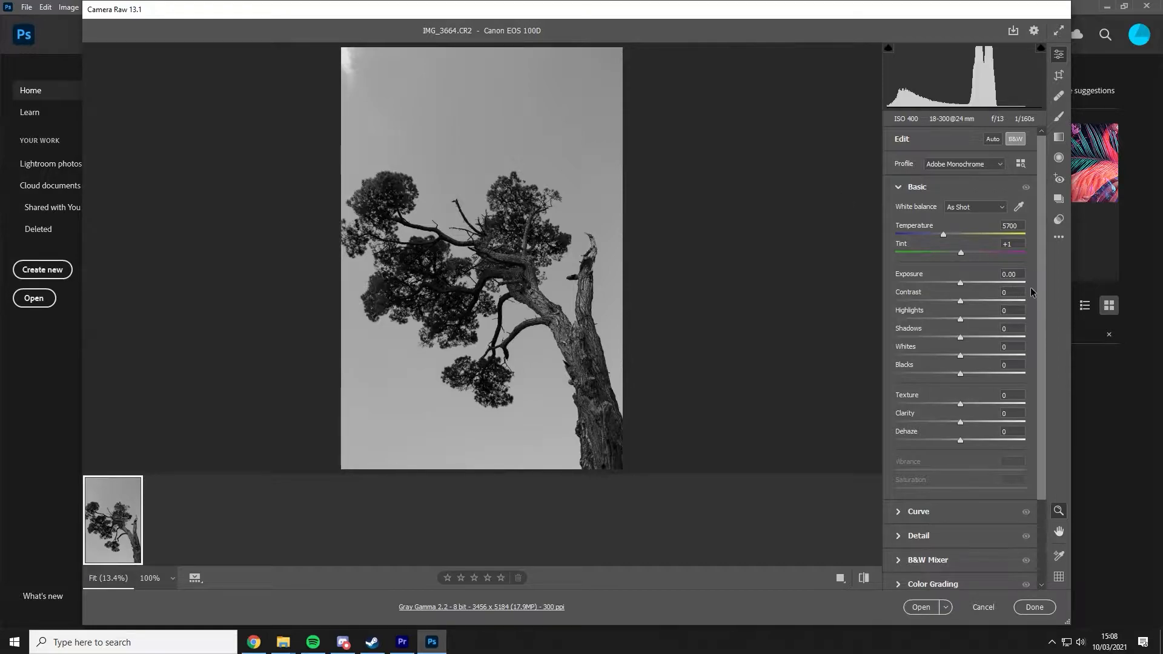
{"action": "left_click_drag", "start_coordinate": [961, 281], "coordinate": [965, 281]}
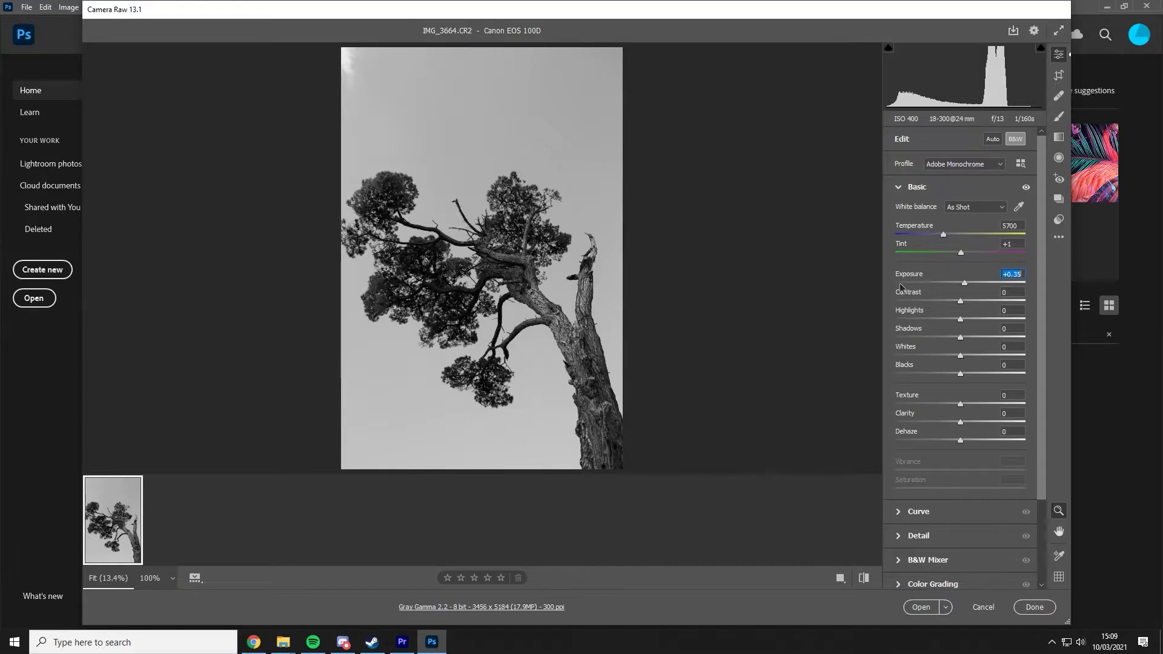
{"action": "left_click_drag", "start_coordinate": [964, 284], "coordinate": [976, 322]}
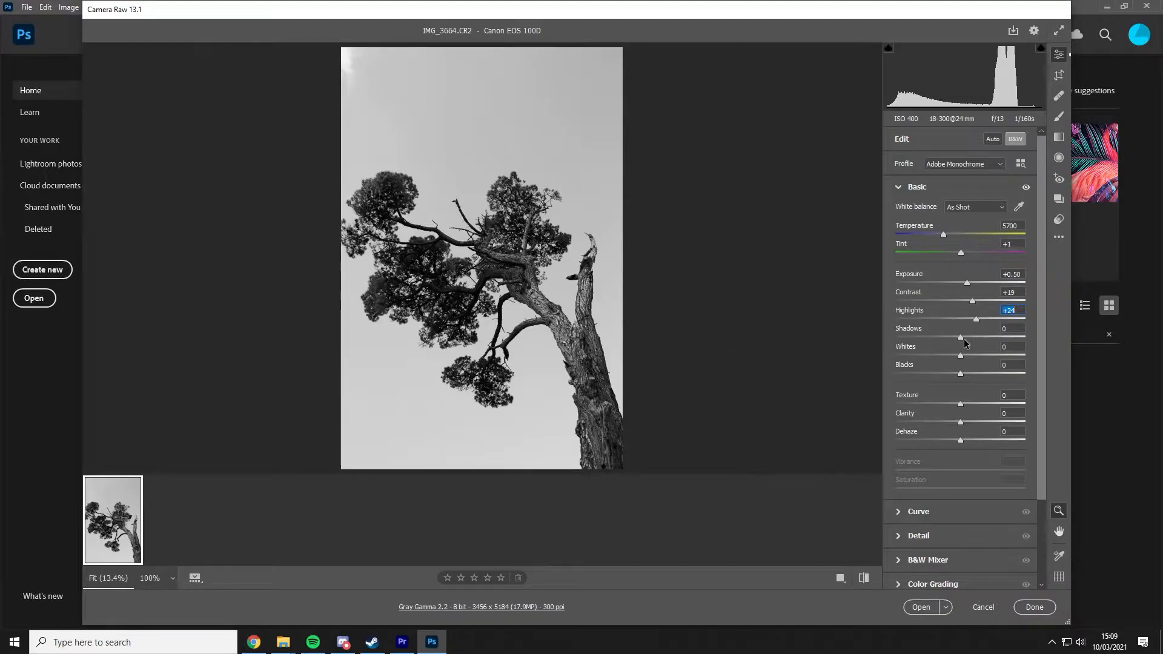
Set the photo's shadows to -10, whites to -100 and blacks to -58
{"action": "left_click_drag", "start_coordinate": [963, 338], "coordinate": [947, 362]}
{"action": "left_click", "coordinate": [954, 373]}
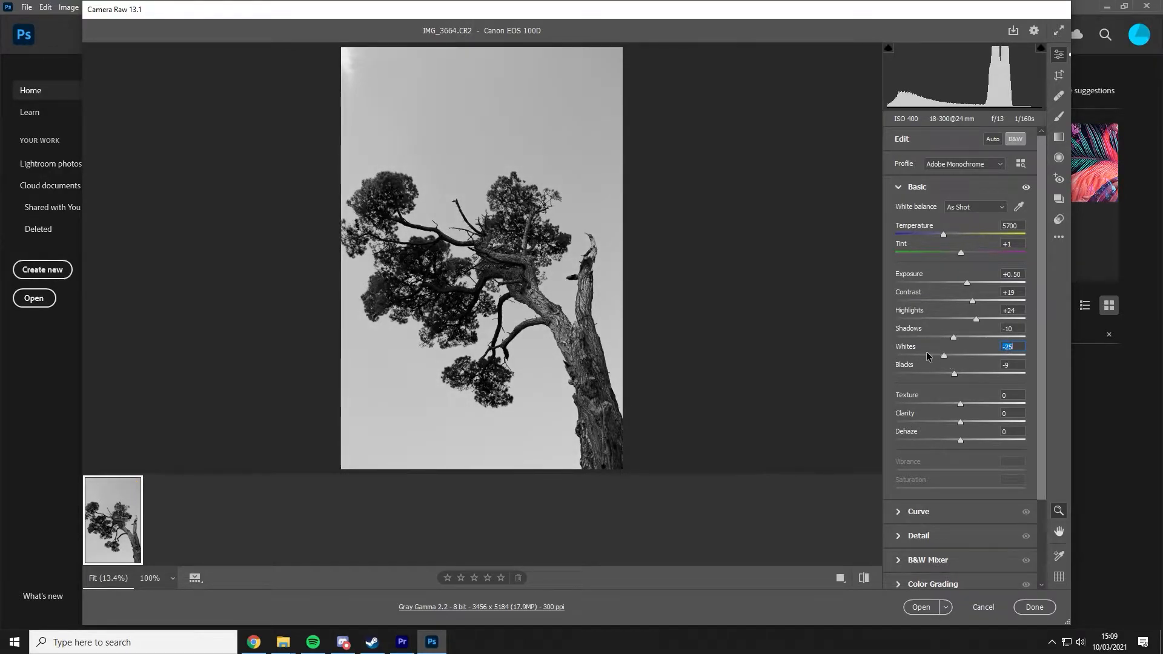
{"action": "left_click_drag", "start_coordinate": [954, 376], "coordinate": [1026, 370]}
{"action": "left_click_drag", "start_coordinate": [944, 355], "coordinate": [833, 368]}
{"action": "left_click_drag", "start_coordinate": [1025, 373], "coordinate": [913, 362]}
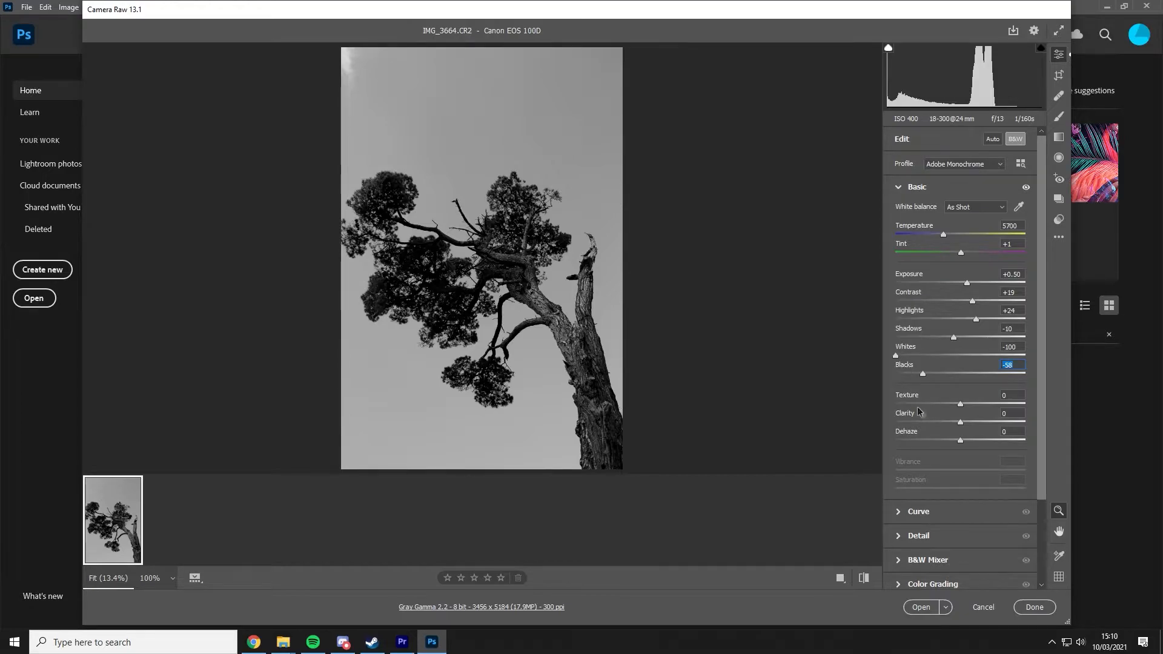
Set texture to +35 and dehaze to +25, and open the developed photo in the main Photoshop editor
{"action": "scroll", "coordinate": [932, 400], "scroll_direction": "down", "scroll_amount": 1}
{"action": "left_click_drag", "start_coordinate": [963, 378], "coordinate": [1040, 358]}
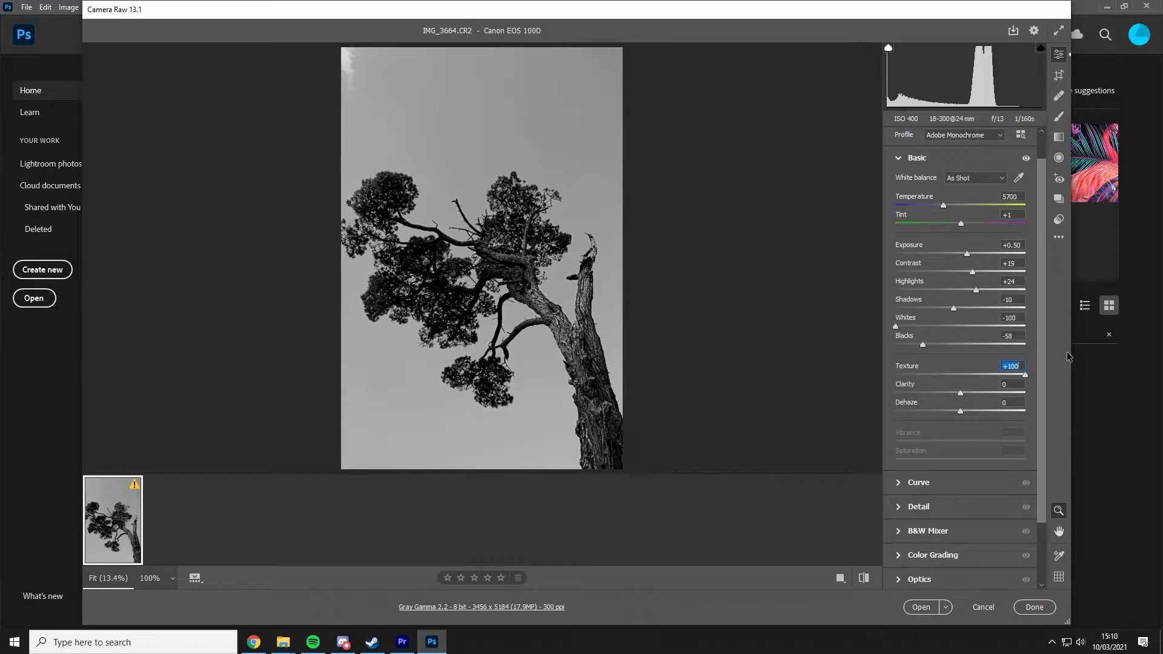
{"action": "left_click_drag", "start_coordinate": [1040, 360], "coordinate": [977, 407]}
{"action": "scroll", "coordinate": [954, 427], "scroll_direction": "down", "scroll_amount": 3}
{"action": "scroll", "coordinate": [954, 428], "scroll_direction": "up", "scroll_amount": 4}
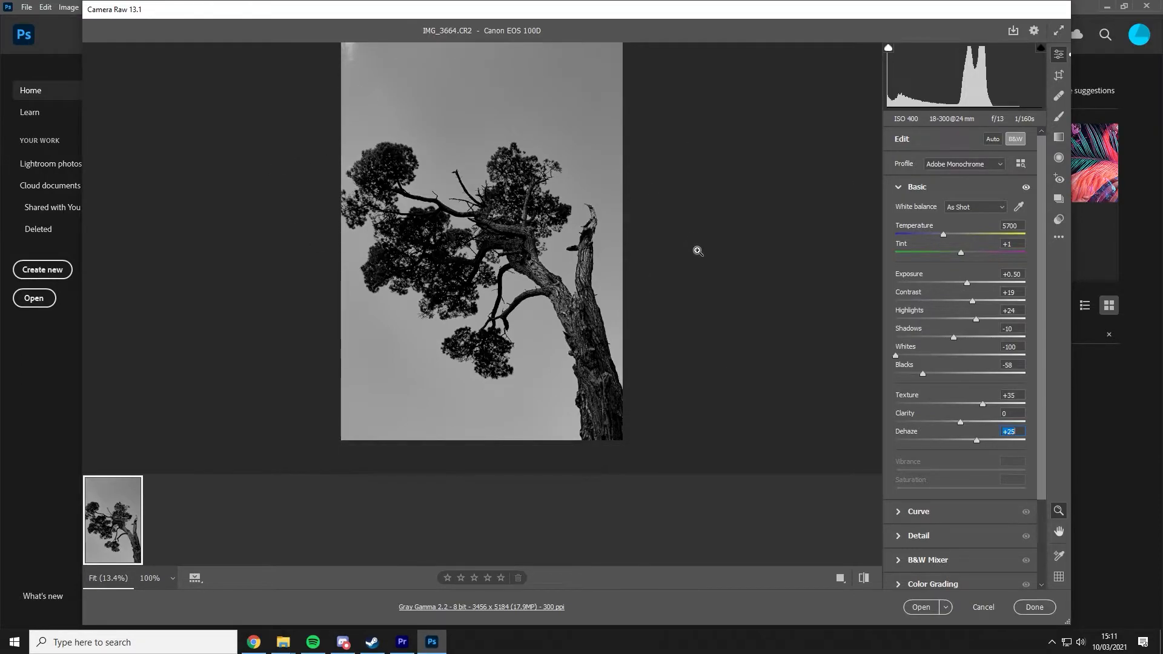
{"action": "left_click", "coordinate": [942, 608]}
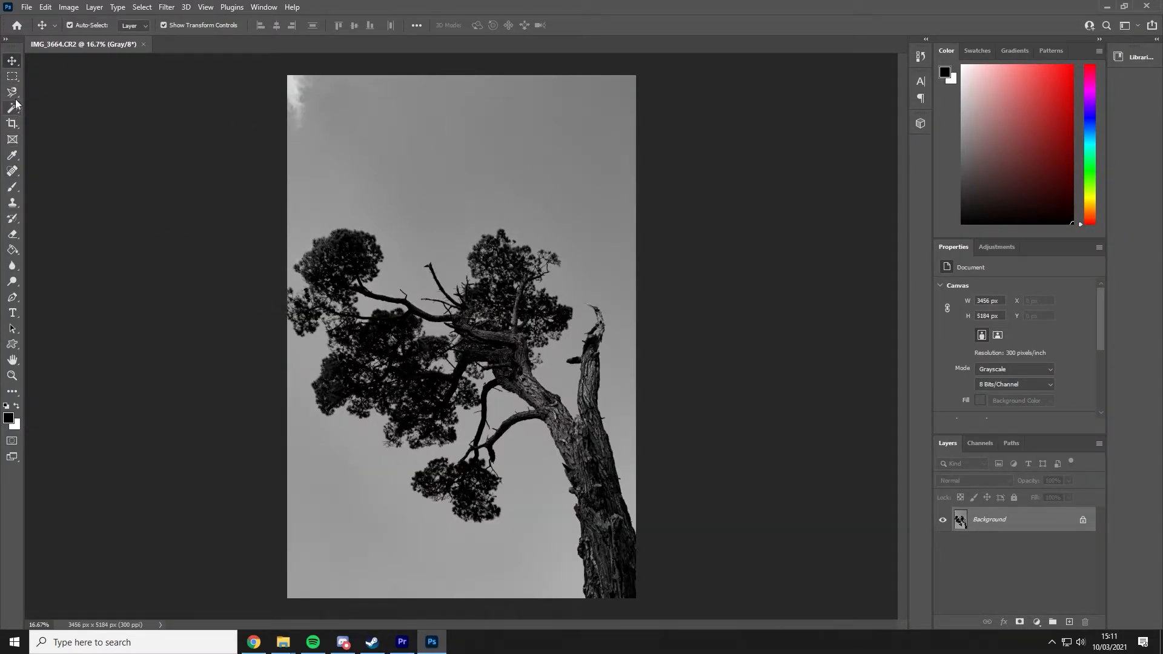
Draw a freehand Lasso selection around the bright cloud in the photo's upper-left corner
{"action": "left_click", "coordinate": [12, 376]}
{"action": "left_click_drag", "start_coordinate": [469, 133], "coordinate": [477, 239]}
{"action": "left_click_drag", "start_coordinate": [469, 137], "coordinate": [334, 167]}
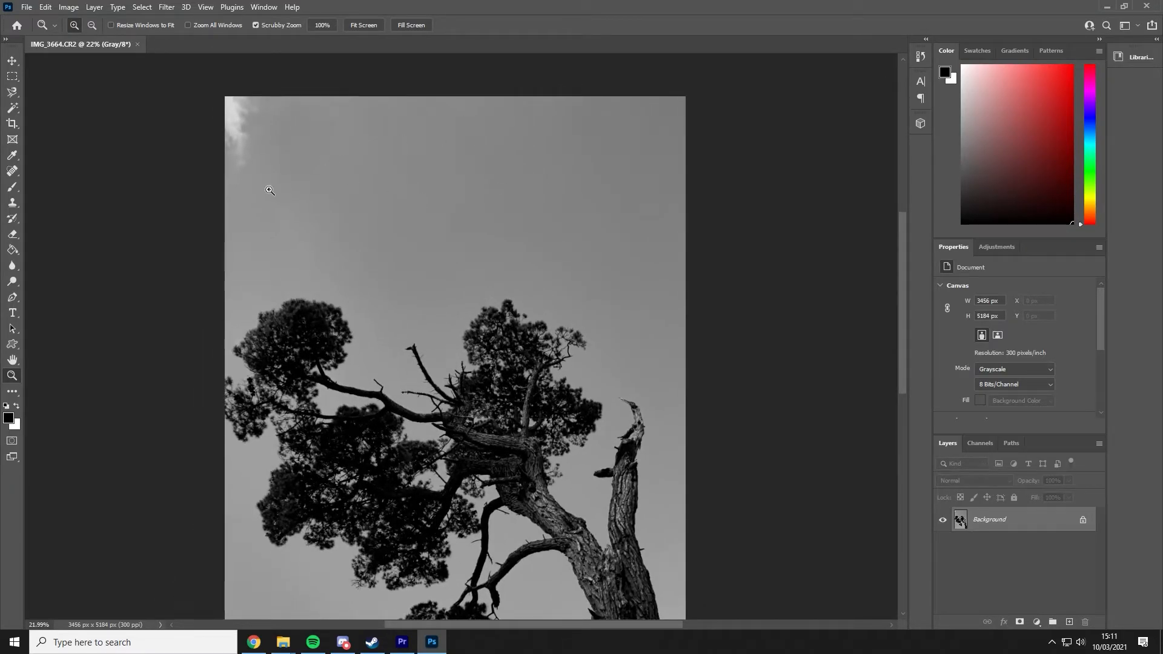
{"action": "scroll", "coordinate": [247, 169], "scroll_direction": "down", "scroll_amount": 1}
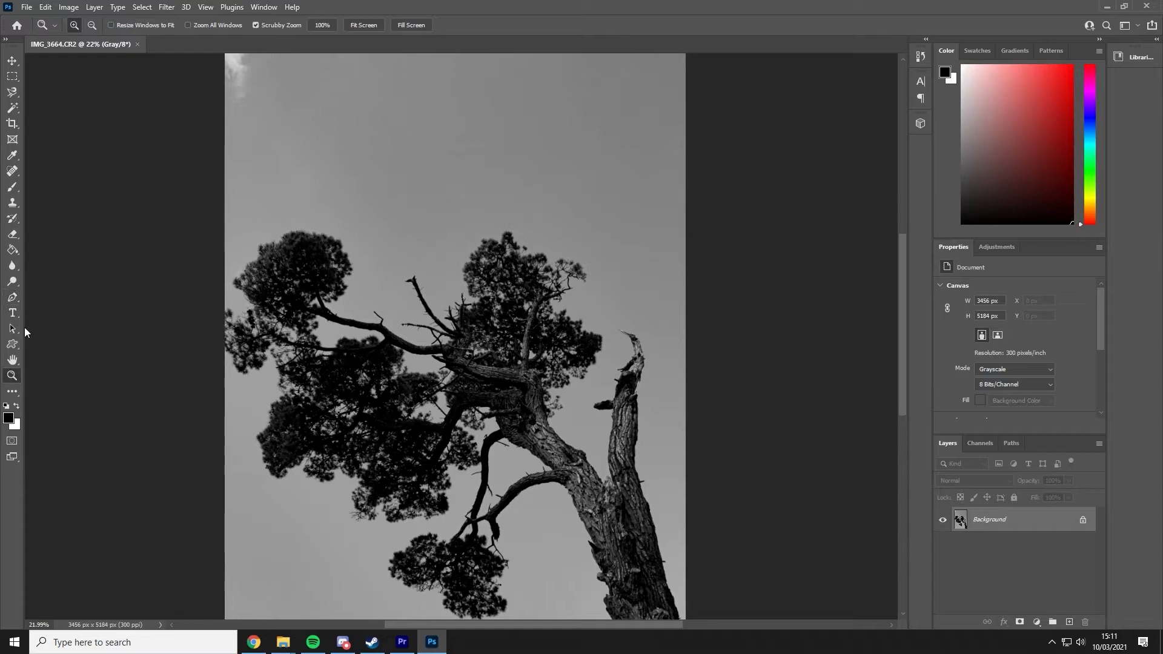
{"action": "left_click", "coordinate": [13, 92]}
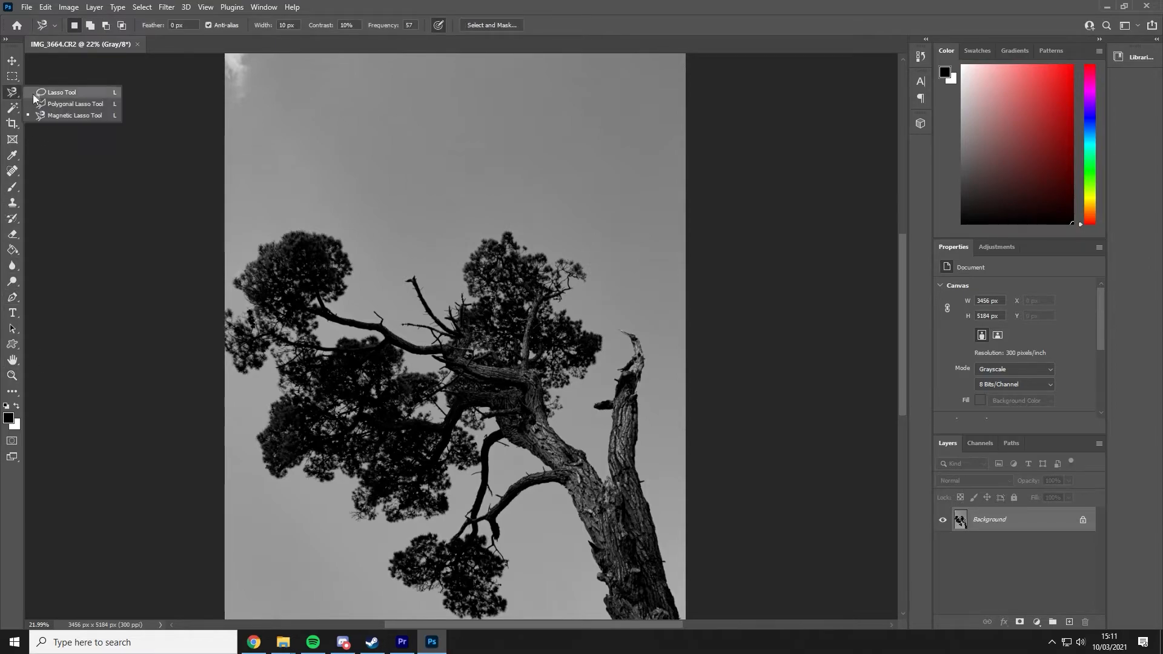
{"action": "left_click", "coordinate": [37, 93]}
{"action": "scroll", "coordinate": [224, 134], "scroll_direction": "up", "scroll_amount": 1}
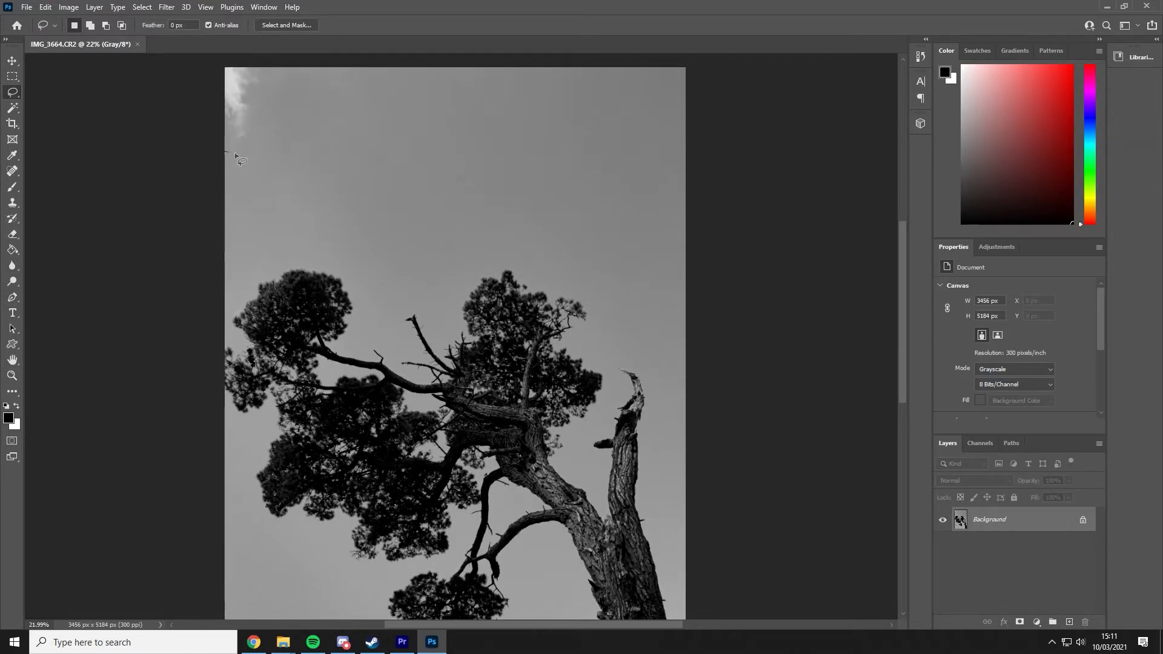
{"action": "left_click_drag", "start_coordinate": [279, 138], "coordinate": [304, 89]}
{"action": "left_click", "coordinate": [269, 94]}
{"action": "left_click_drag", "start_coordinate": [219, 52], "coordinate": [217, 53]}
Fill the selected cloud area with Content-Aware contents in Normal mode at 100% opacity, and clear the selection
{"action": "right_click", "coordinate": [259, 97]}
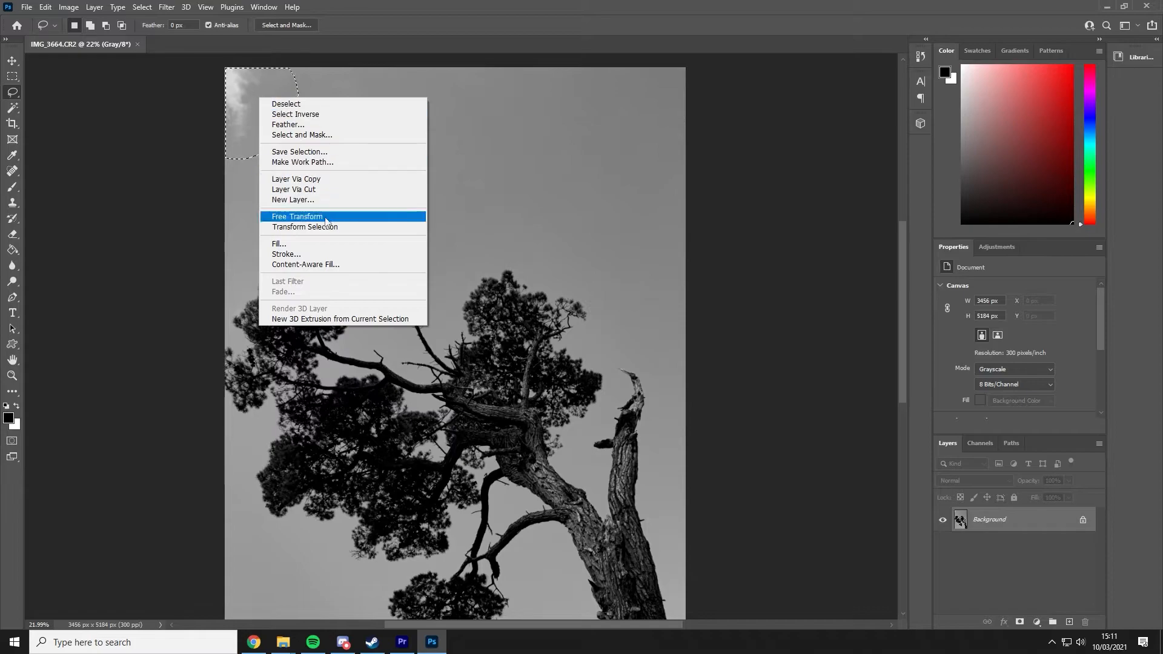
{"action": "left_click", "coordinate": [310, 242]}
{"action": "left_click", "coordinate": [603, 169]}
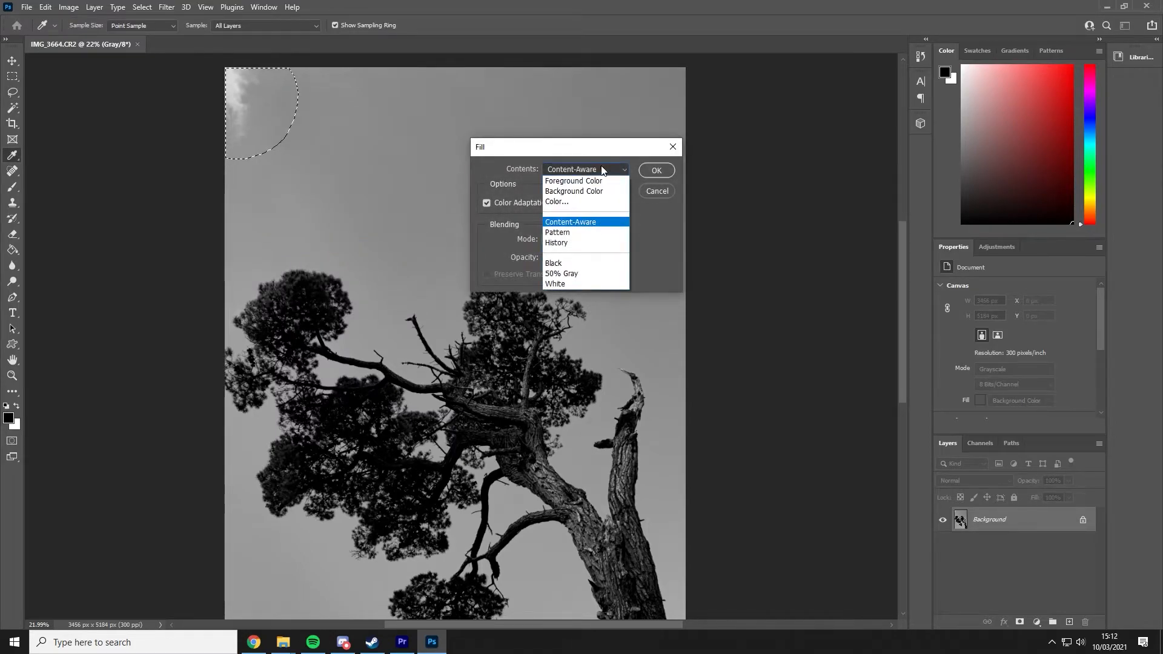
{"action": "left_click", "coordinate": [583, 224]}
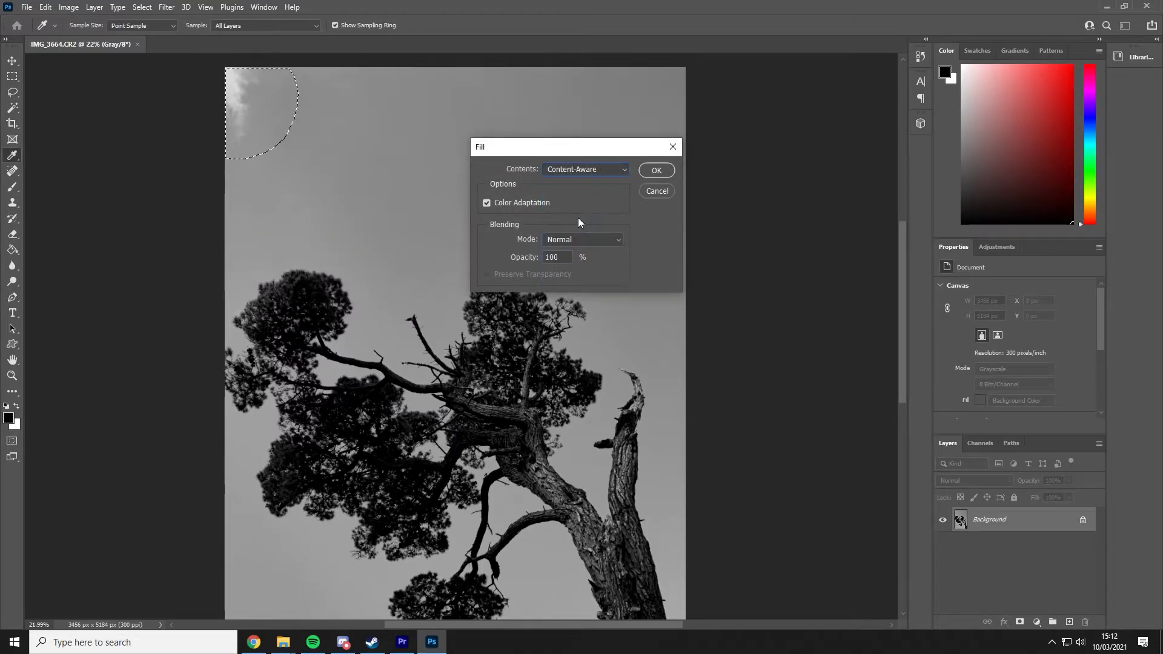
{"action": "left_click", "coordinate": [648, 175]}
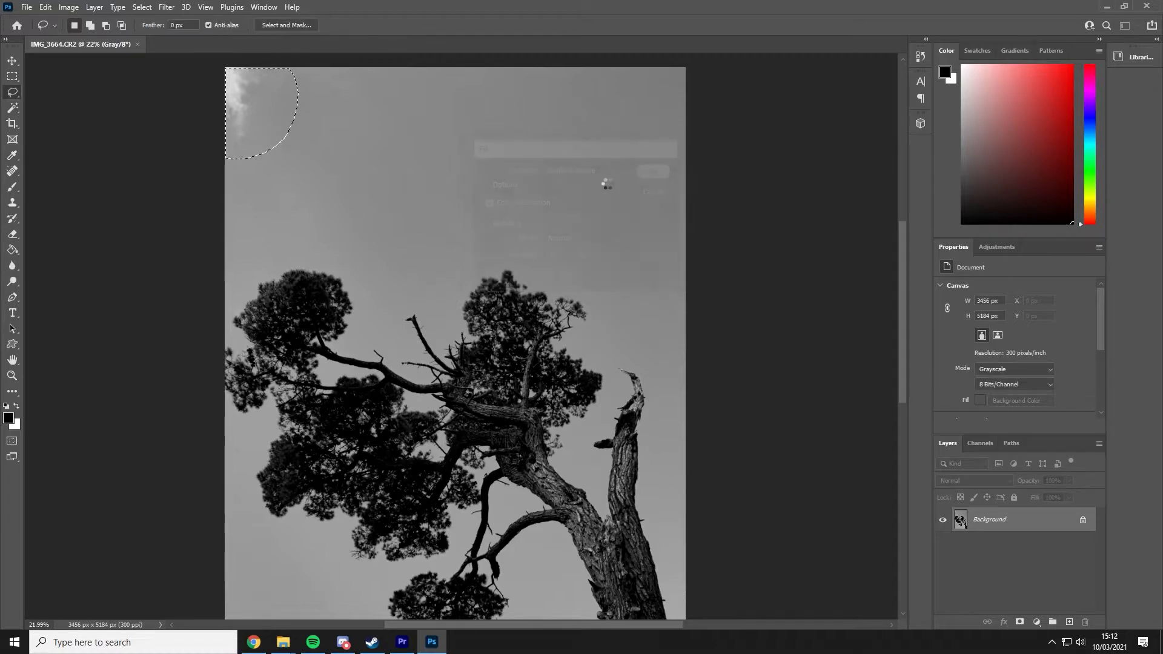
{"action": "key", "text": "ctrl+d"}
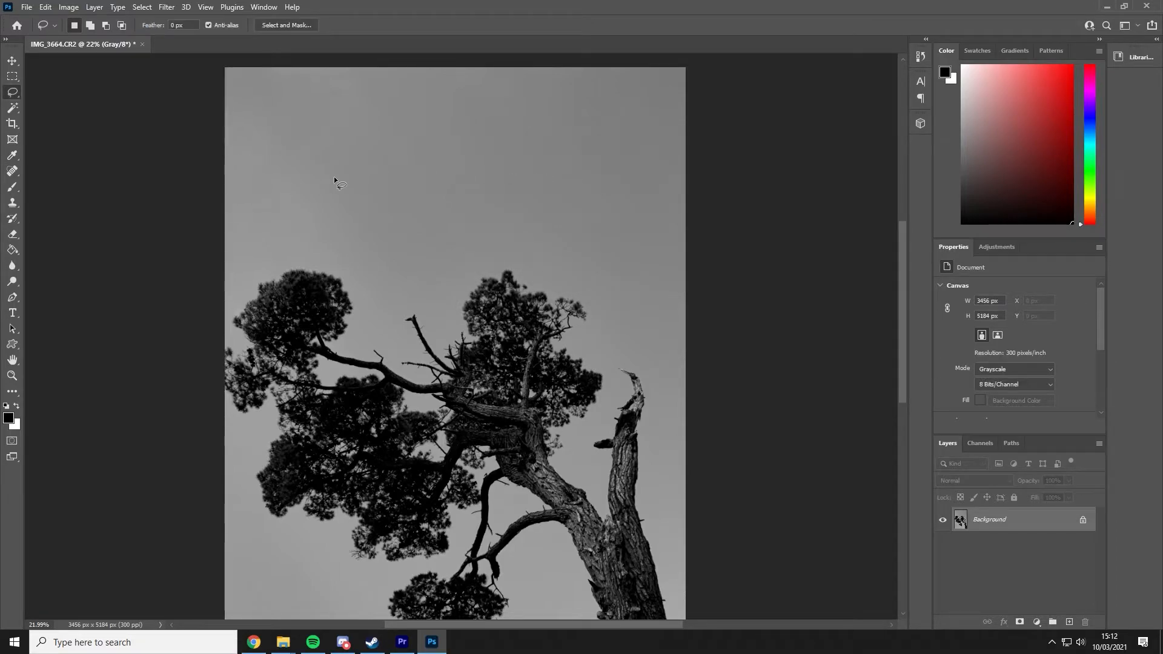
Examine the filled sky corner and the rest of the tree photo for remaining distractions
{"action": "scroll", "coordinate": [332, 174], "scroll_direction": "up", "scroll_amount": 2}
{"action": "scroll", "coordinate": [330, 174], "scroll_direction": "up", "scroll_amount": 2}
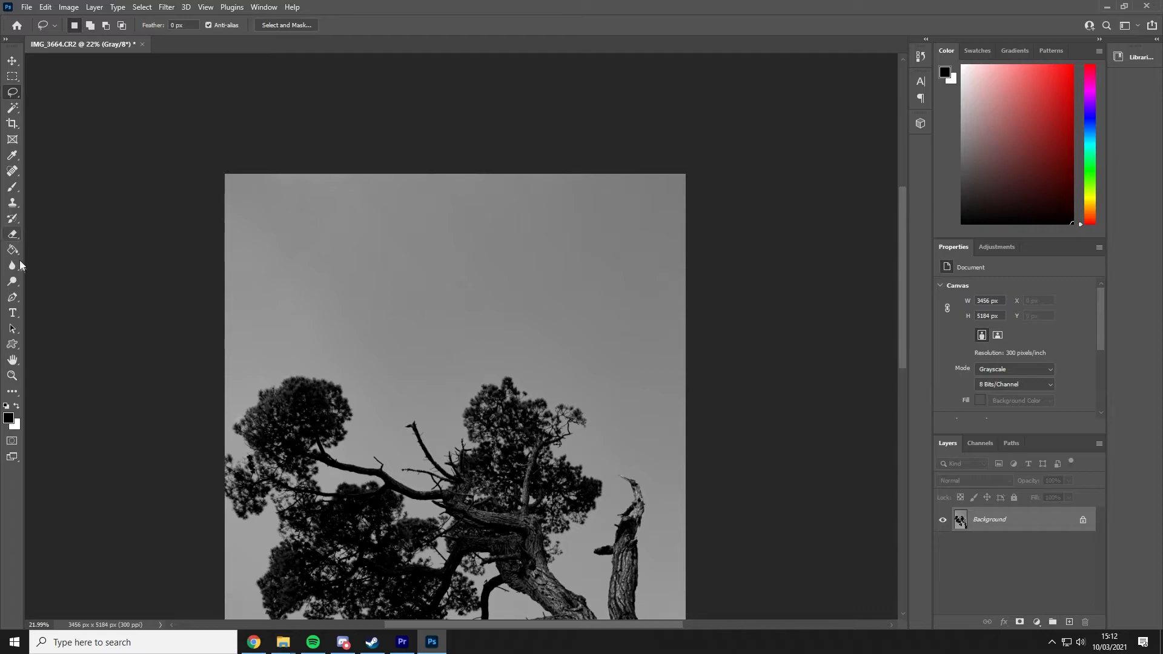
{"action": "left_click", "coordinate": [12, 376]}
{"action": "scroll", "coordinate": [407, 261], "scroll_direction": "down", "scroll_amount": 10}
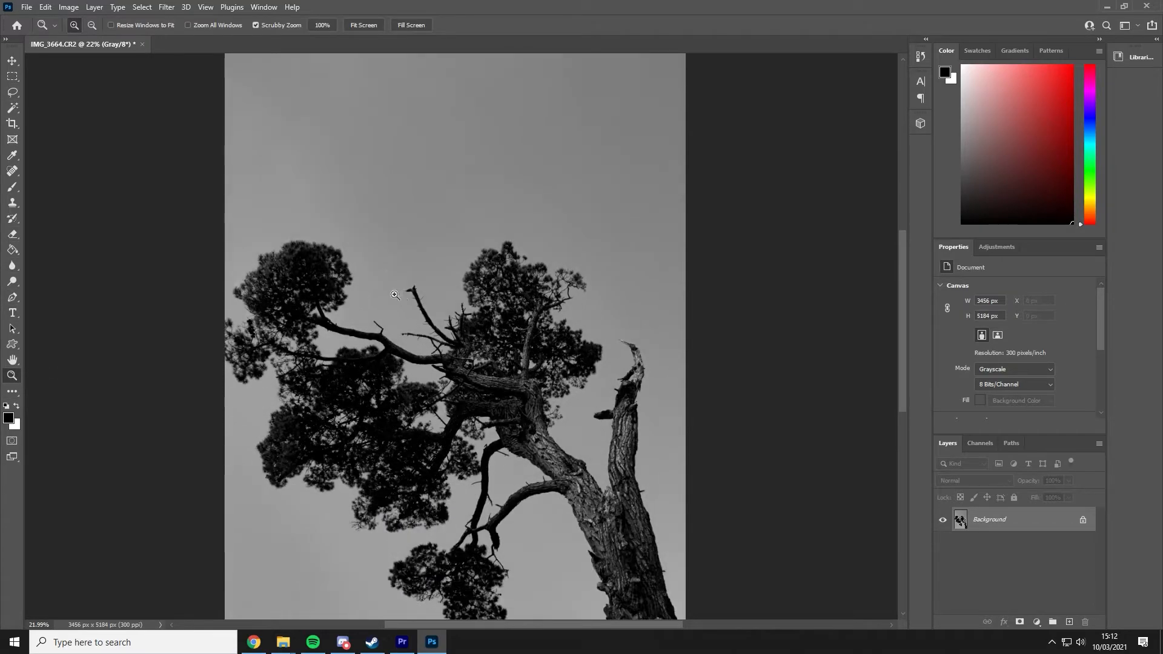
{"action": "scroll", "coordinate": [407, 260], "scroll_direction": "up", "scroll_amount": 2}
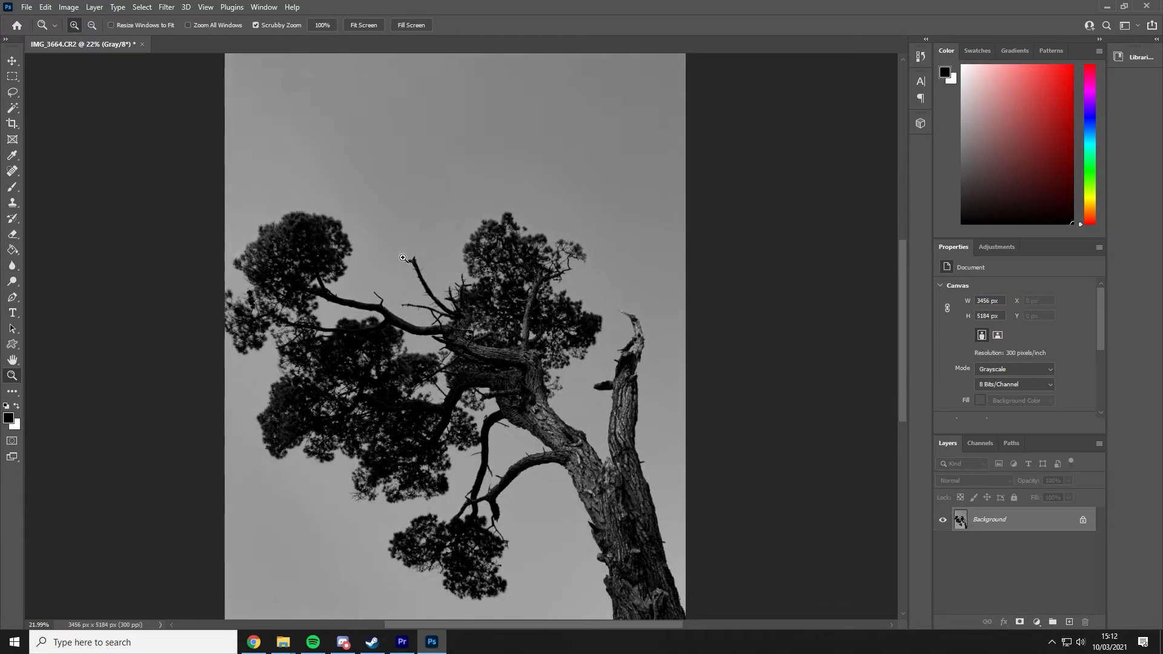
{"action": "scroll", "coordinate": [477, 267], "scroll_direction": "up", "scroll_amount": 1}
{"action": "scroll", "coordinate": [342, 311], "scroll_direction": "down", "scroll_amount": 5}
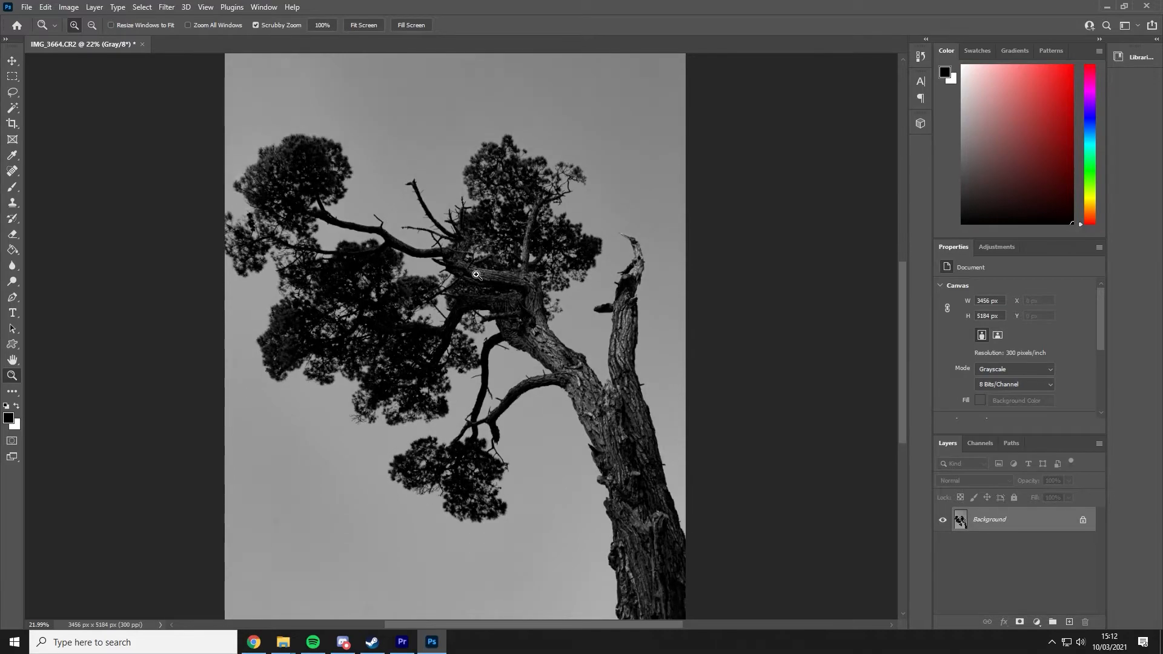
{"action": "scroll", "coordinate": [663, 312], "scroll_direction": "up", "scroll_amount": 3}
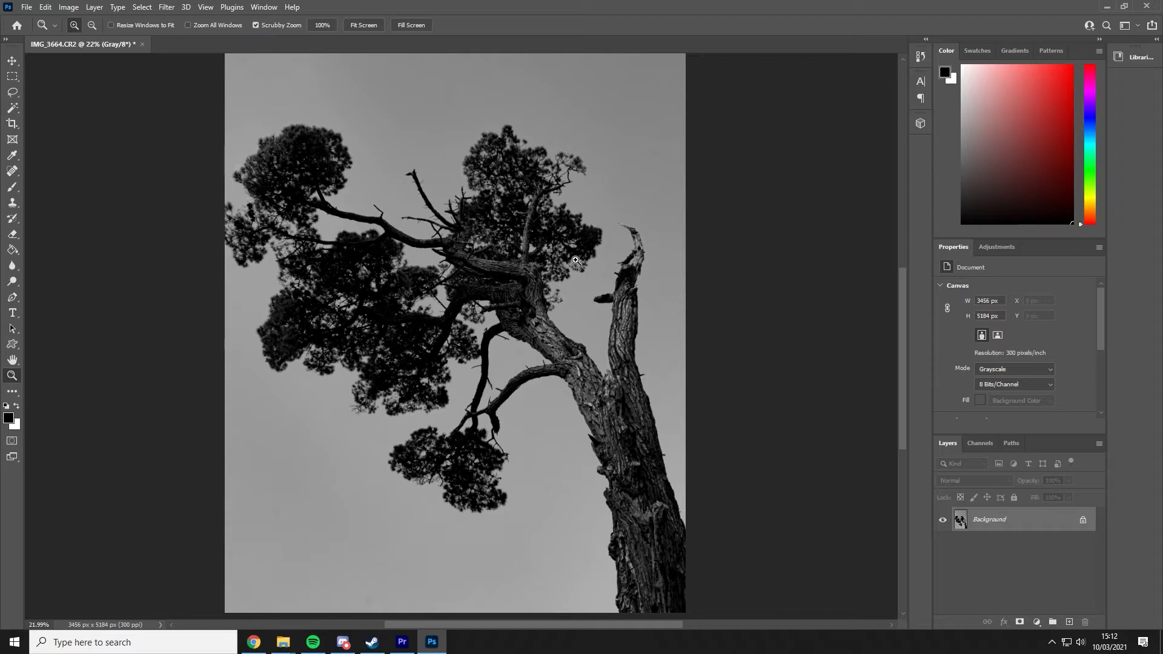
{"action": "scroll", "coordinate": [543, 119], "scroll_direction": "up", "scroll_amount": 5}
{"action": "scroll", "coordinate": [504, 151], "scroll_direction": "down", "scroll_amount": 6}
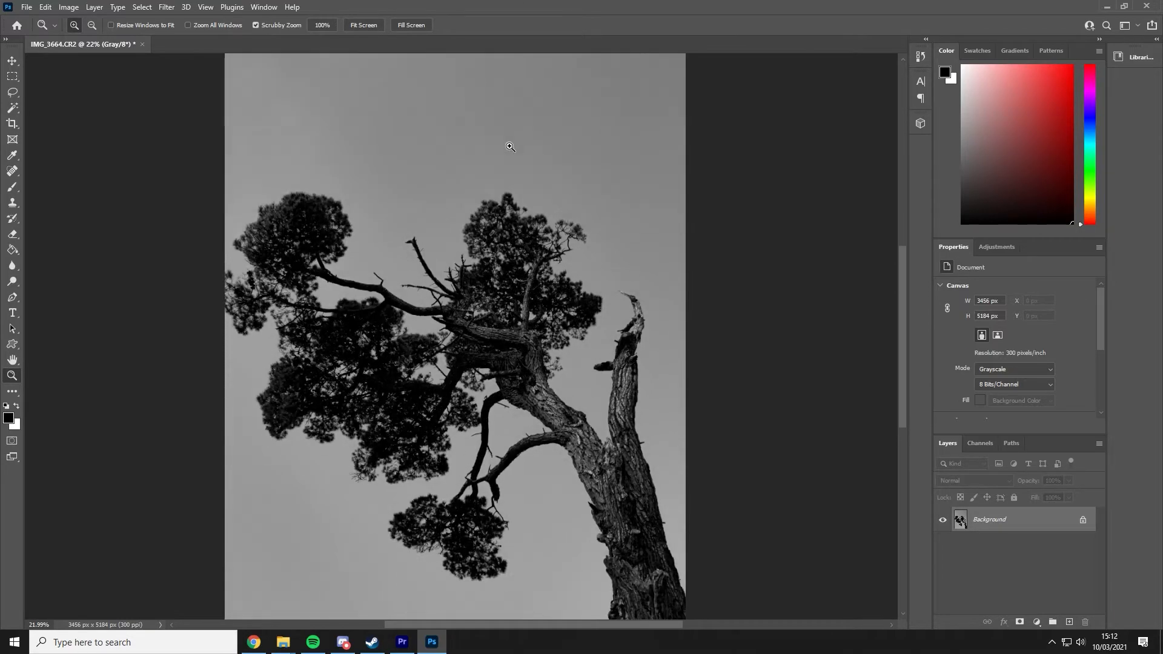
{"action": "scroll", "coordinate": [502, 131], "scroll_direction": "down", "scroll_amount": 2}
{"action": "scroll", "coordinate": [399, 179], "scroll_direction": "up", "scroll_amount": 8}
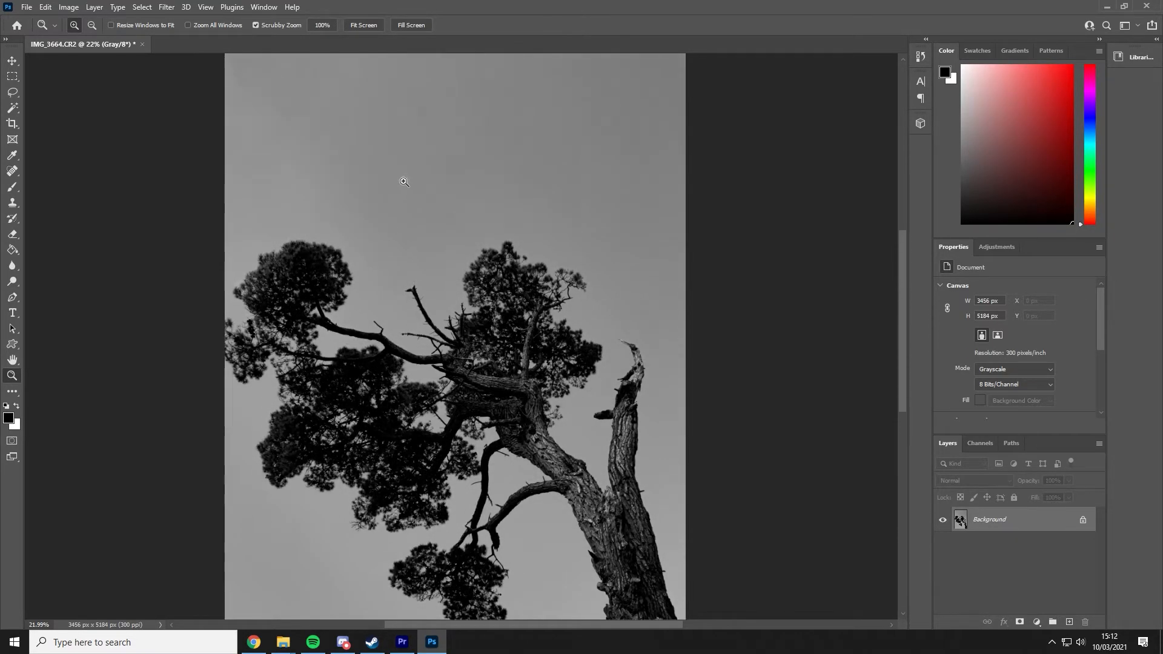
{"action": "scroll", "coordinate": [401, 186], "scroll_direction": "up", "scroll_amount": 1}
{"action": "scroll", "coordinate": [416, 218], "scroll_direction": "down", "scroll_amount": 6}
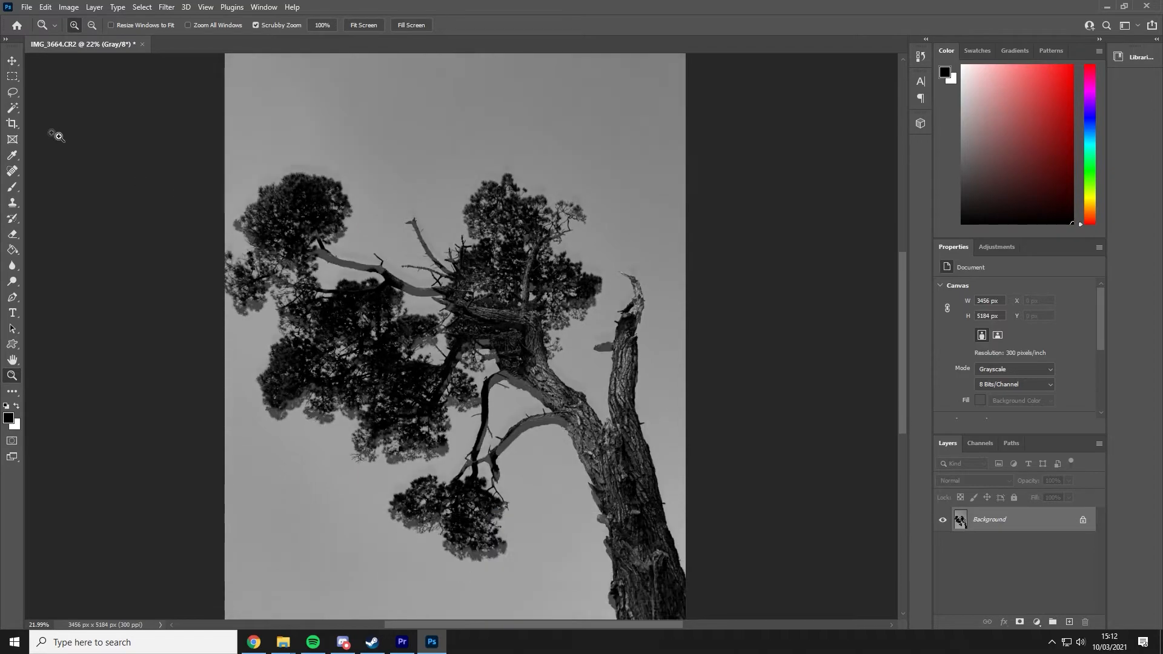
Try the Magic Wand tool on the sky above the tree and clear the selection
{"action": "left_click", "coordinate": [11, 109]}
{"action": "right_click", "coordinate": [13, 106]}
{"action": "left_click", "coordinate": [11, 108]}
{"action": "left_click", "coordinate": [557, 113]}
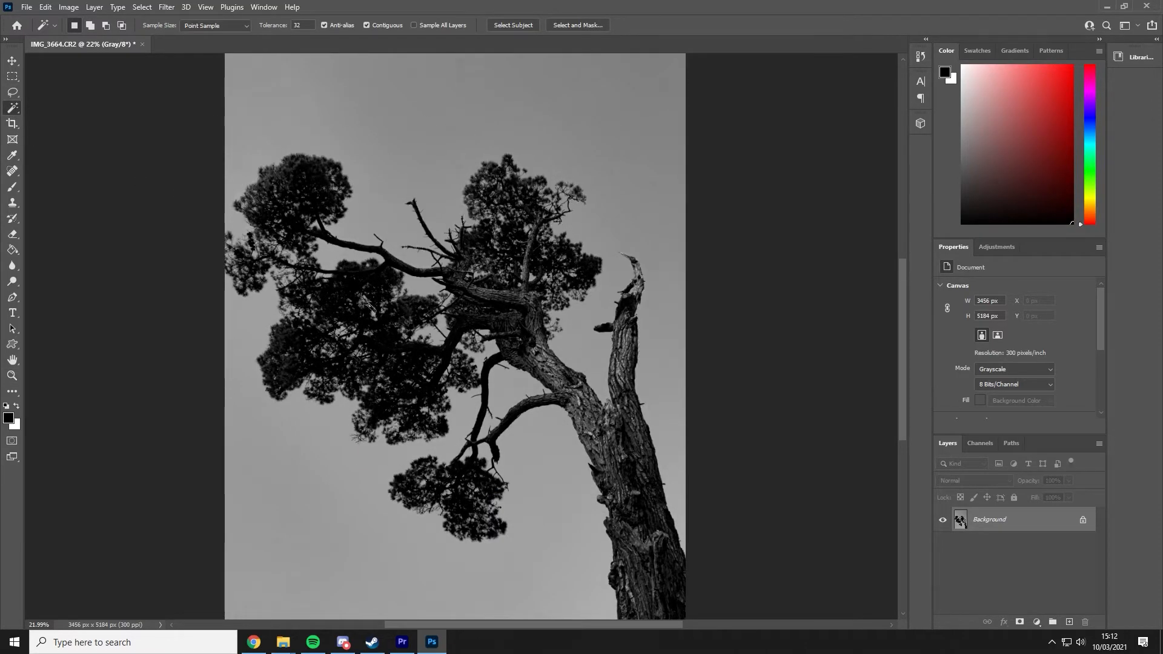
{"action": "key", "text": "ctrl+d"}
Select the sky around the upper branches with the Magic Wand at tolerance 32, and deselect it
{"action": "scroll", "coordinate": [397, 147], "scroll_direction": "up", "scroll_amount": 3}
{"action": "scroll", "coordinate": [389, 195], "scroll_direction": "down", "scroll_amount": 1}
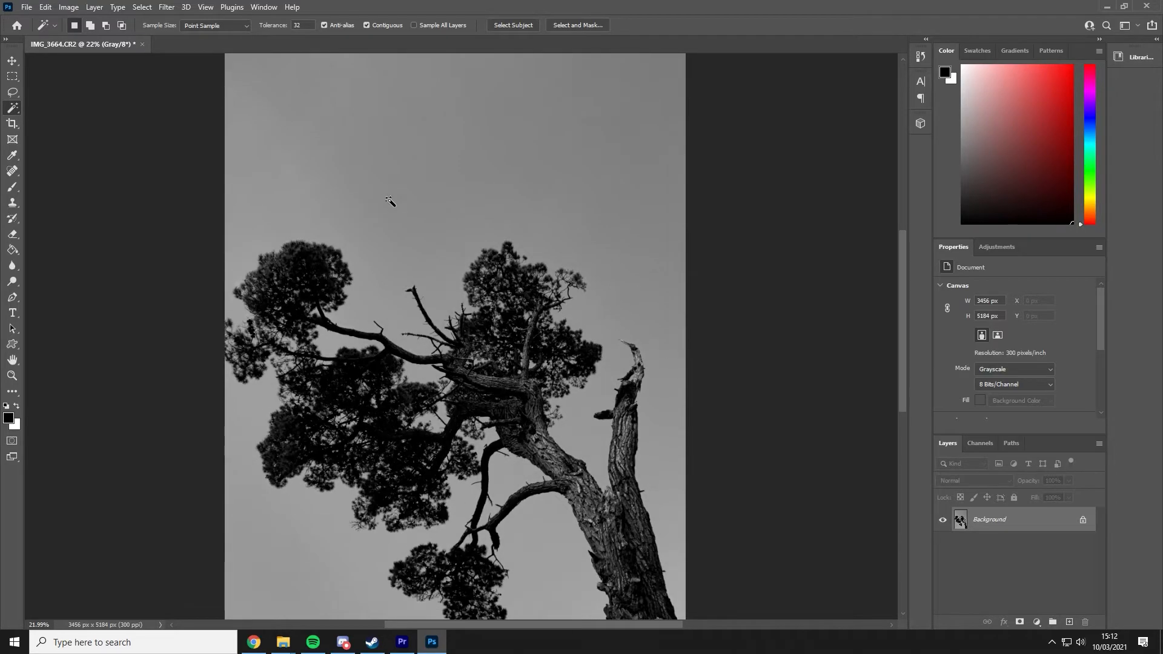
{"action": "scroll", "coordinate": [169, 167], "scroll_direction": "up", "scroll_amount": 1}
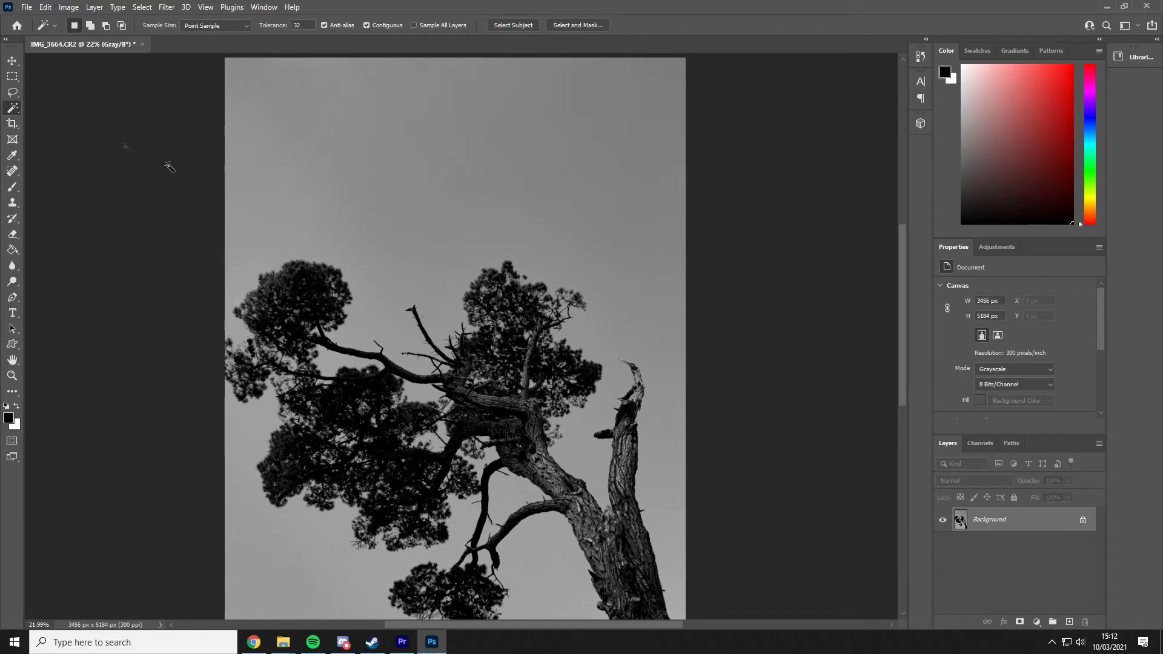
{"action": "left_click", "coordinate": [16, 94]}
{"action": "left_click", "coordinate": [14, 109]}
{"action": "scroll", "coordinate": [509, 176], "scroll_direction": "down", "scroll_amount": 2}
{"action": "scroll", "coordinate": [394, 146], "scroll_direction": "down", "scroll_amount": 1}
{"action": "left_click", "coordinate": [391, 149]}
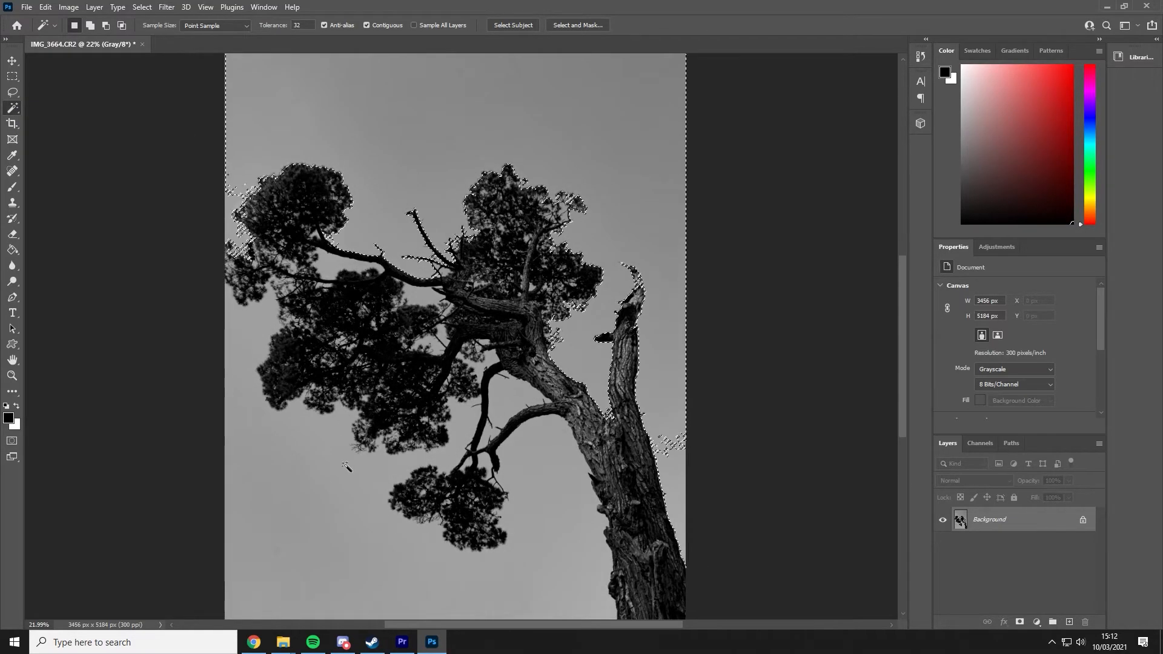
{"action": "key", "text": "ctrl+d"}
Sample the sky again with the Magic Wand just above the branches, and drop that selection with the Lasso tool
{"action": "left_click", "coordinate": [377, 200]}
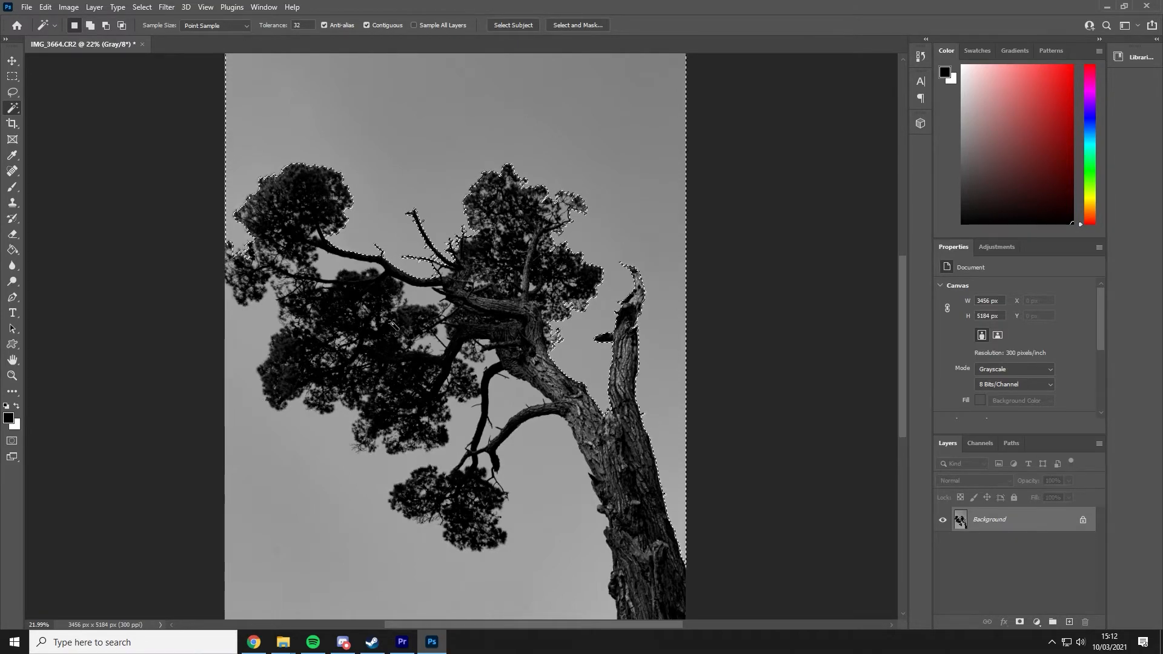
{"action": "scroll", "coordinate": [387, 320], "scroll_direction": "up", "scroll_amount": 4}
{"action": "scroll", "coordinate": [386, 318], "scroll_direction": "up", "scroll_amount": 2}
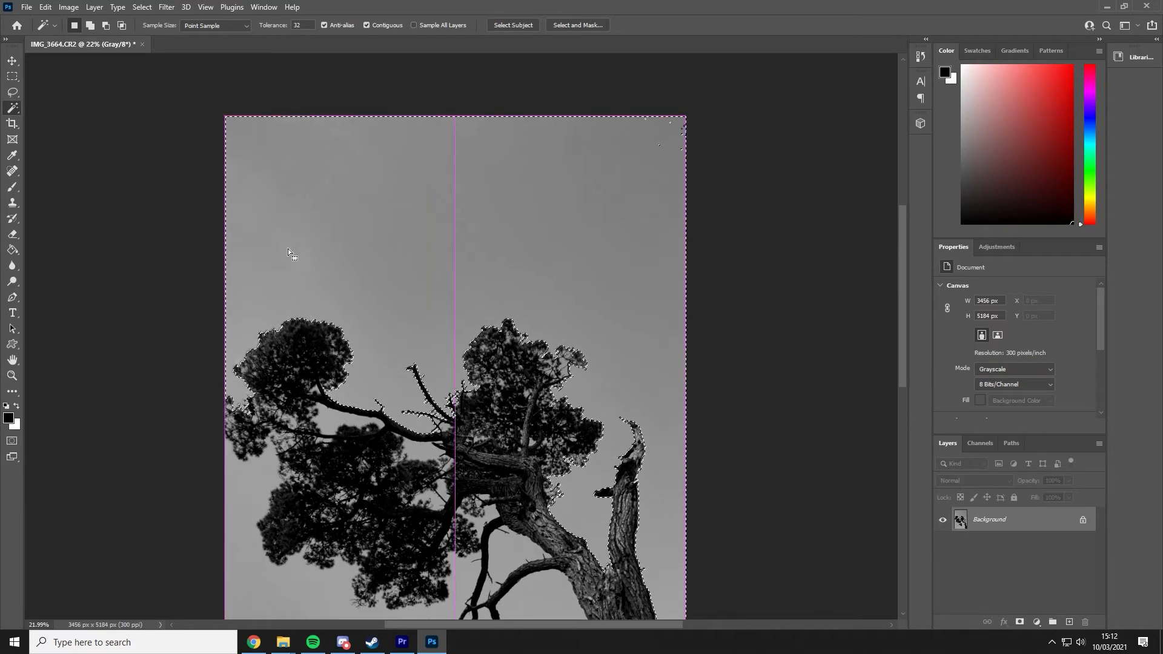
{"action": "left_click", "coordinate": [13, 93]}
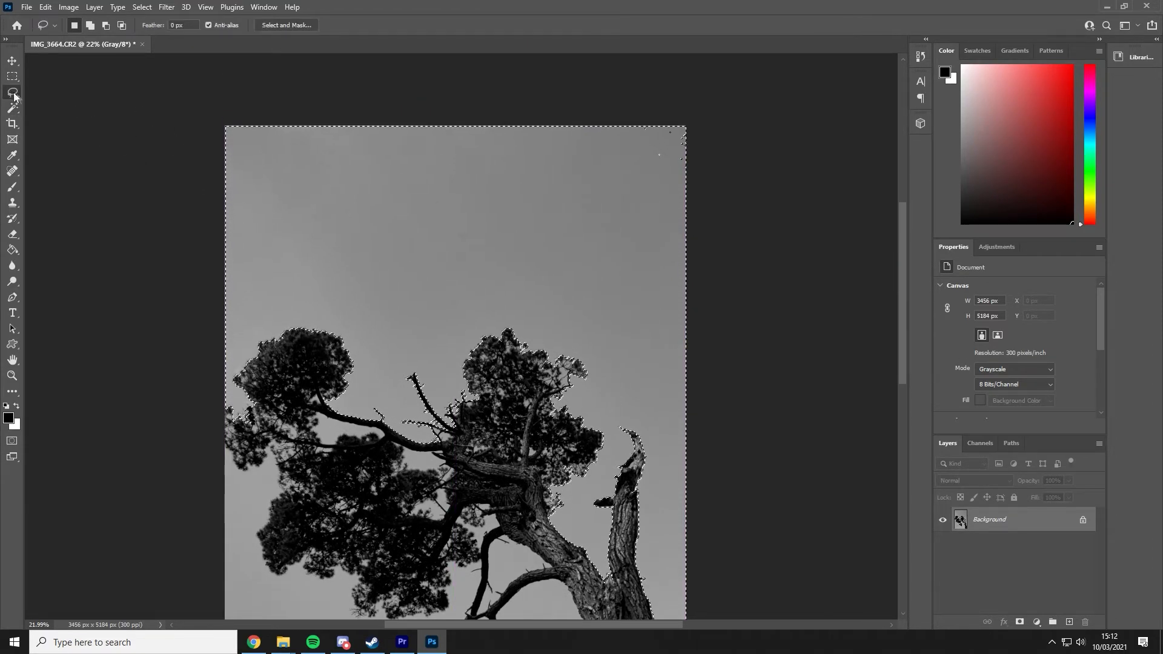
{"action": "left_click", "coordinate": [262, 180]}
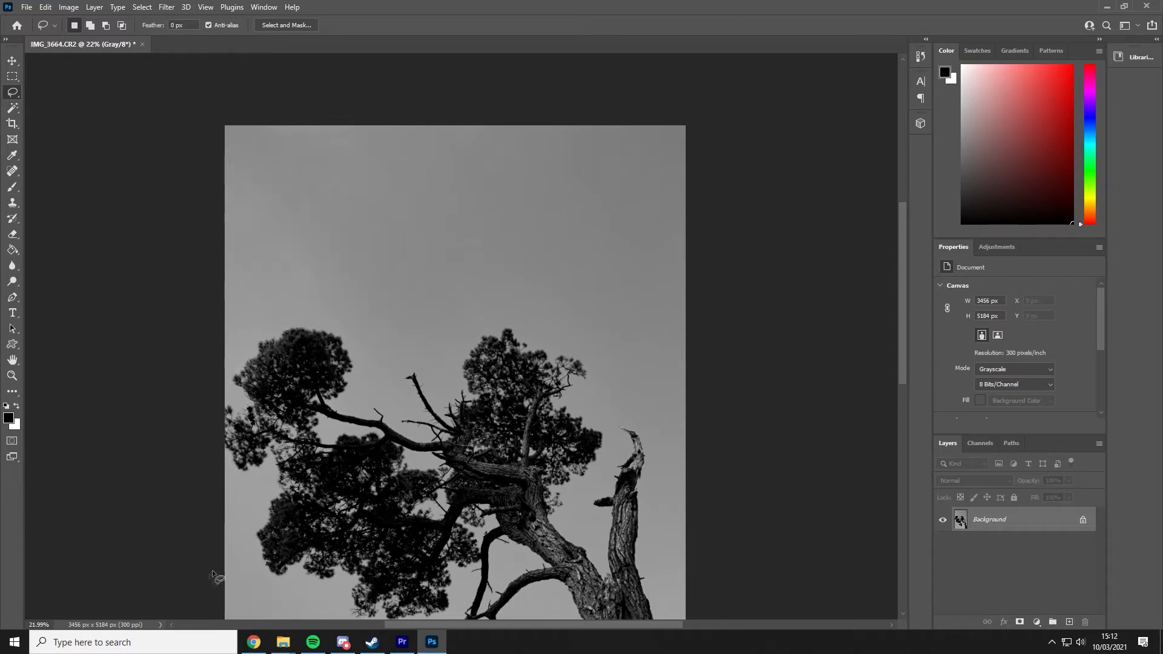
Lasso the faint dark smudge in the sky near the photo's upper-left corner and fill the selection
{"action": "left_click", "coordinate": [12, 378]}
{"action": "left_click_drag", "start_coordinate": [273, 194], "coordinate": [467, 194]}
{"action": "scroll", "coordinate": [467, 194], "scroll_direction": "up", "scroll_amount": 4}
{"action": "left_click", "coordinate": [14, 95]}
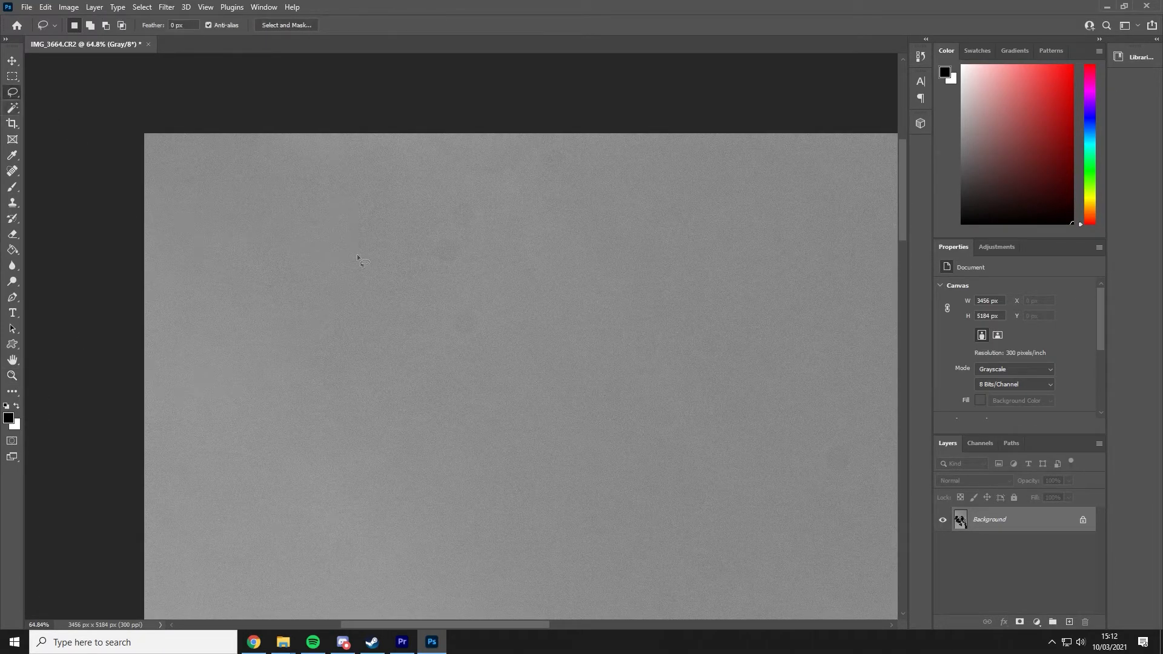
{"action": "scroll", "coordinate": [477, 386], "scroll_direction": "down", "scroll_amount": 2}
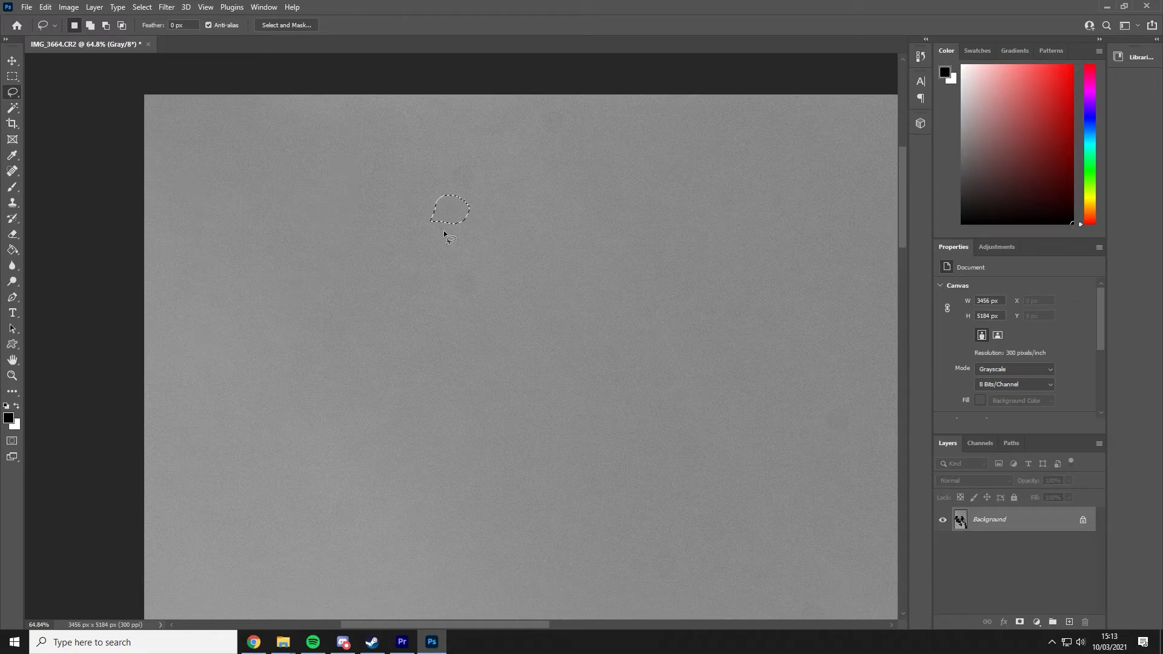
{"action": "key", "text": "Delete"}
{"action": "key", "text": "Return"}
Lasso and fill two more smudges in the upper-left sky, one below and one above the spot just filled
{"action": "scroll", "coordinate": [455, 278], "scroll_direction": "down", "scroll_amount": 2}
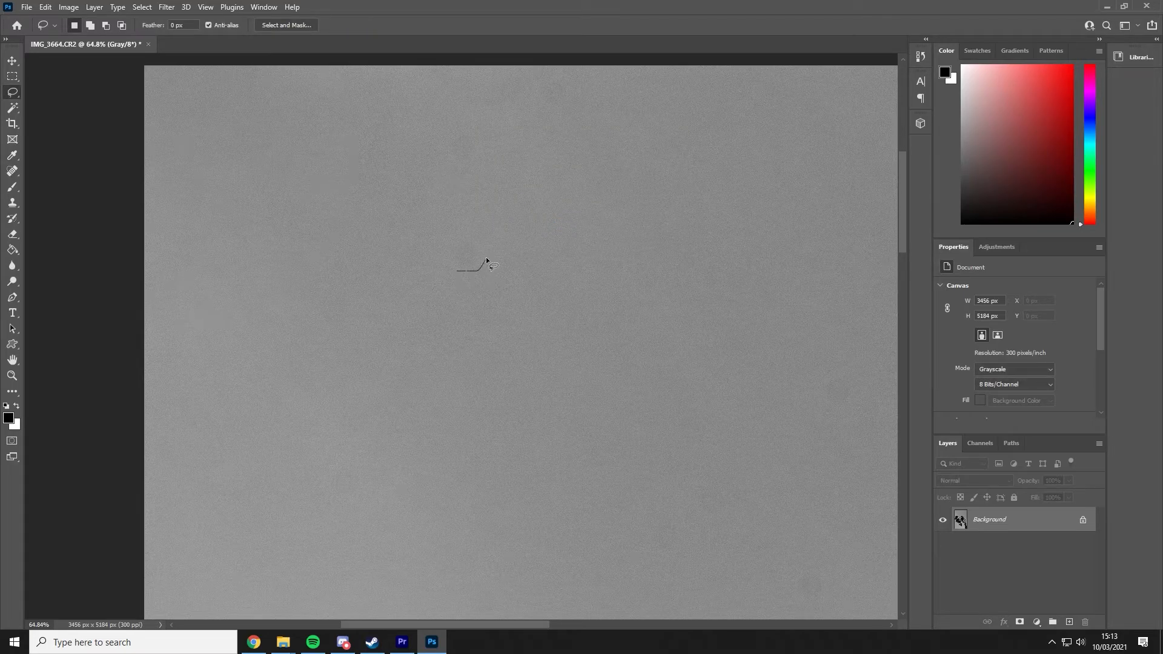
{"action": "left_click_drag", "start_coordinate": [455, 271], "coordinate": [456, 272]}
{"action": "key", "text": "Delete"}
{"action": "key", "text": "Return"}
{"action": "scroll", "coordinate": [503, 273], "scroll_direction": "up", "scroll_amount": 1}
{"action": "left_click_drag", "start_coordinate": [468, 146], "coordinate": [450, 171]}
{"action": "key", "text": "Delete"}
{"action": "key", "text": "Return"}
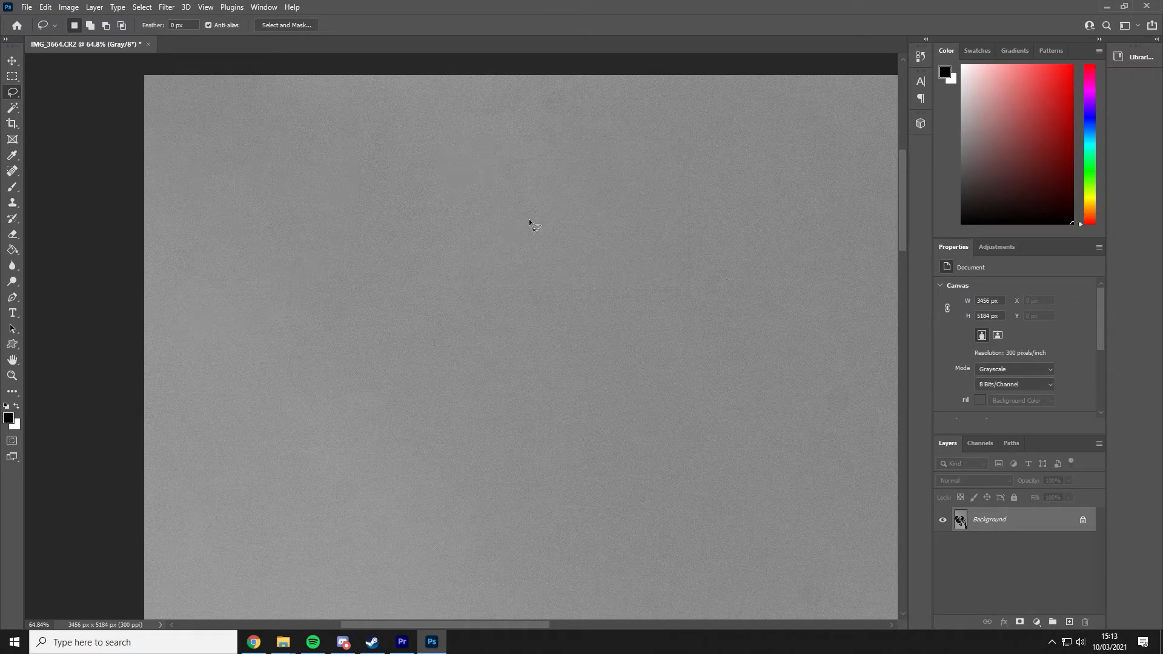
Lasso and fill the dark smudge in the sky just above the gap between the two foliage crowns, and deselect it
{"action": "scroll", "coordinate": [530, 224], "scroll_direction": "down", "scroll_amount": 8}
{"action": "scroll", "coordinate": [546, 274], "scroll_direction": "up", "scroll_amount": 9}
{"action": "scroll", "coordinate": [791, 332], "scroll_direction": "down", "scroll_amount": 4}
{"action": "left_click_drag", "start_coordinate": [902, 236], "coordinate": [880, 208]}
{"action": "left_click_drag", "start_coordinate": [525, 626], "coordinate": [569, 611]}
{"action": "scroll", "coordinate": [504, 393], "scroll_direction": "down", "scroll_amount": 2}
{"action": "scroll", "coordinate": [593, 359], "scroll_direction": "down", "scroll_amount": 3}
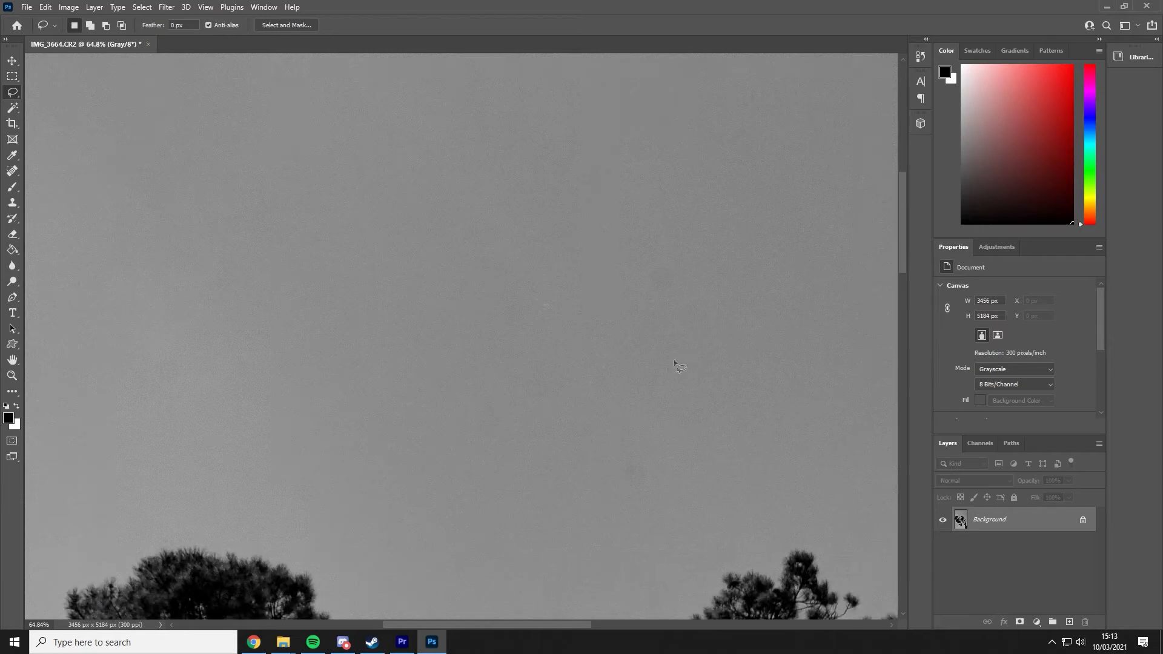
{"action": "mouse_move", "coordinate": [630, 371]}
{"action": "left_mouse_down"}
{"action": "mouse_move", "coordinate": [649, 352]}
{"action": "mouse_move", "coordinate": [624, 376]}
{"action": "left_mouse_up"}
{"action": "key", "text": "Delete"}
{"action": "key", "text": "Return"}
{"action": "key", "text": "ctrl+d"}
Fill the faint smudge higher in the sky above the right-hand foliage
{"action": "scroll", "coordinate": [666, 202], "scroll_direction": "up", "scroll_amount": 1}
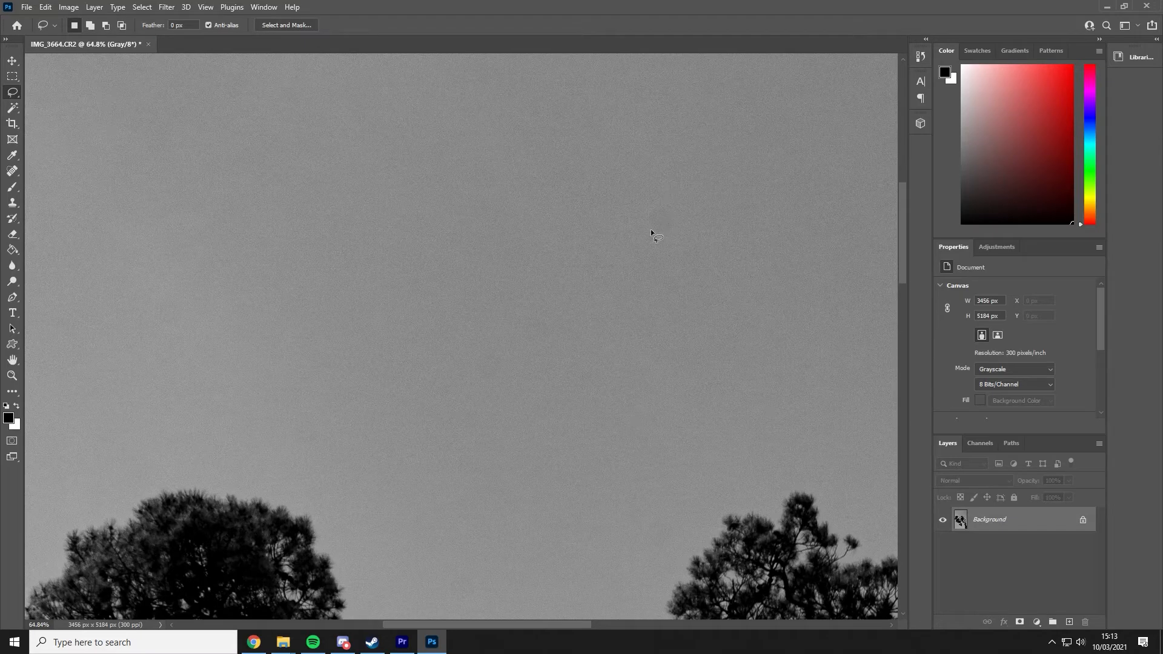
{"action": "key", "text": "Delete"}
{"action": "key", "text": "Return"}
Examine the right side of the sky and the gaps around the trunk and branches for remaining smudges
{"action": "scroll", "coordinate": [564, 460], "scroll_direction": "up", "scroll_amount": 3}
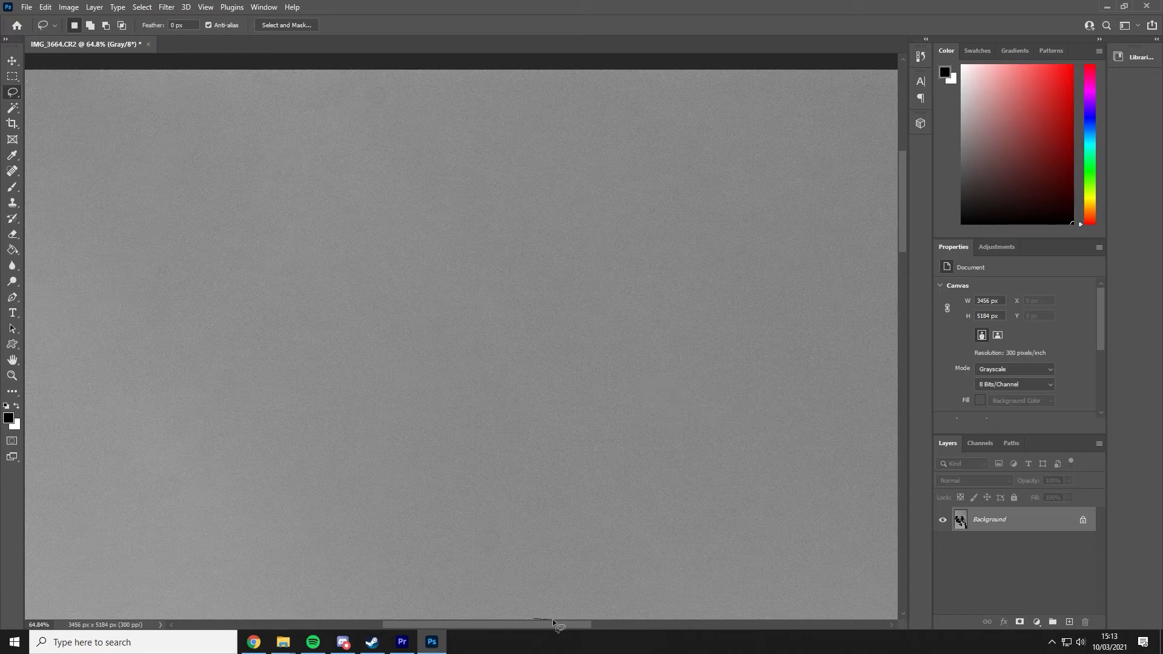
{"action": "left_click_drag", "start_coordinate": [567, 624], "coordinate": [678, 605]}
{"action": "scroll", "coordinate": [657, 401], "scroll_direction": "down", "scroll_amount": 3}
{"action": "scroll", "coordinate": [634, 416], "scroll_direction": "down", "scroll_amount": 9}
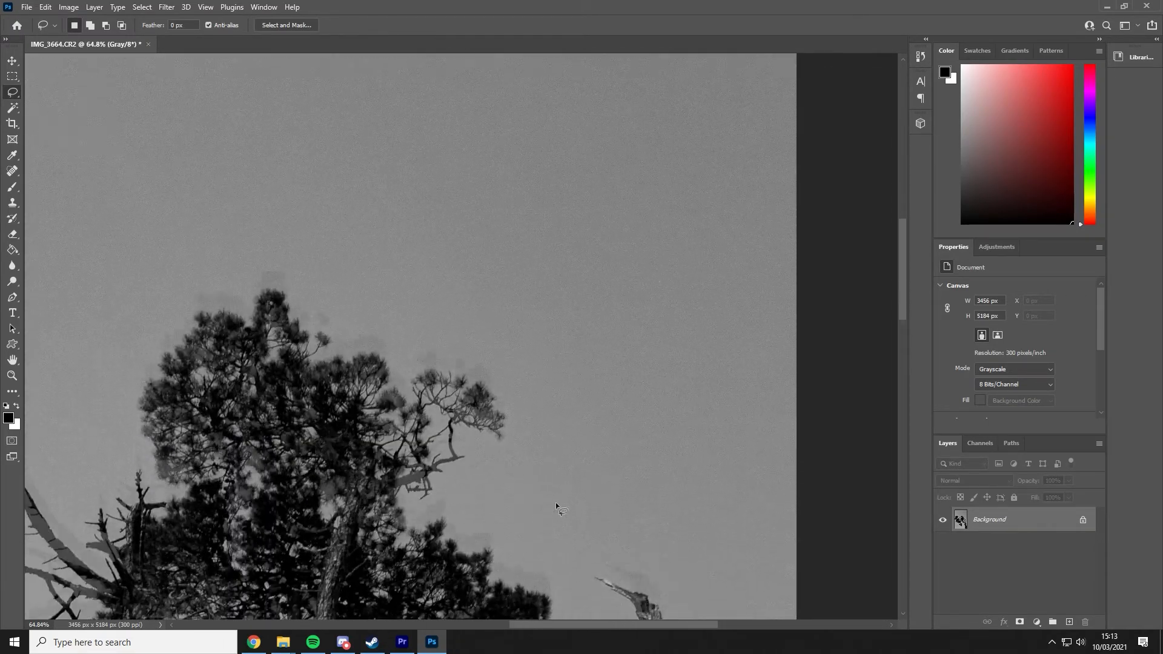
{"action": "scroll", "coordinate": [546, 457], "scroll_direction": "down", "scroll_amount": 1}
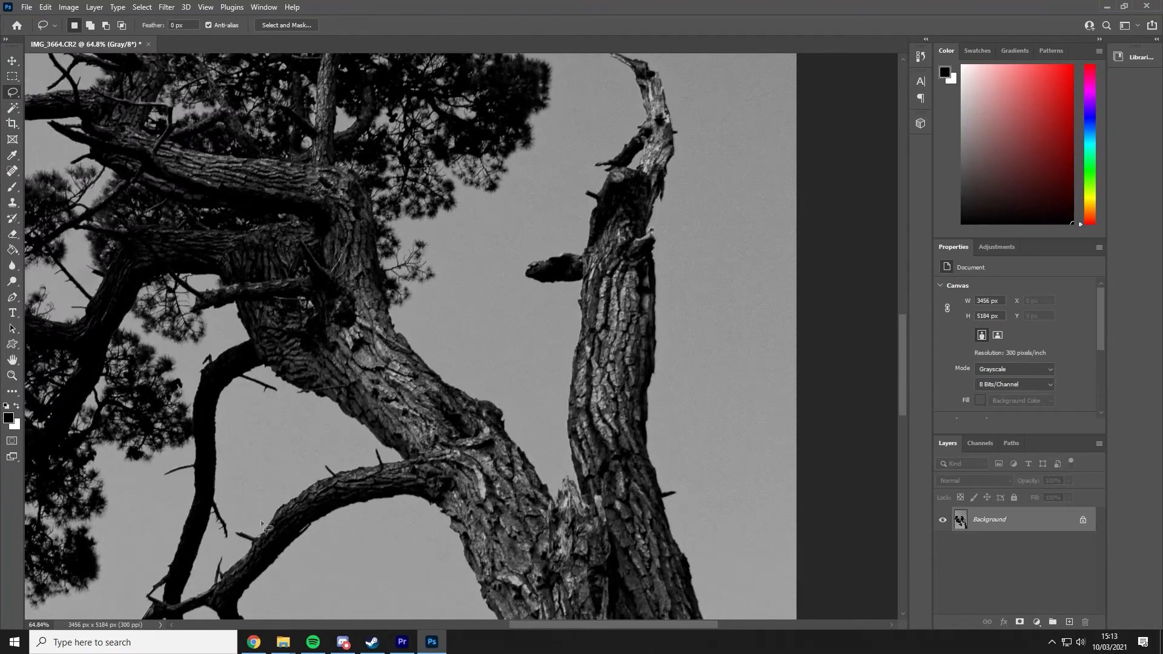
{"action": "scroll", "coordinate": [206, 478], "scroll_direction": "down", "scroll_amount": 3}
{"action": "scroll", "coordinate": [278, 439], "scroll_direction": "up", "scroll_amount": 4}
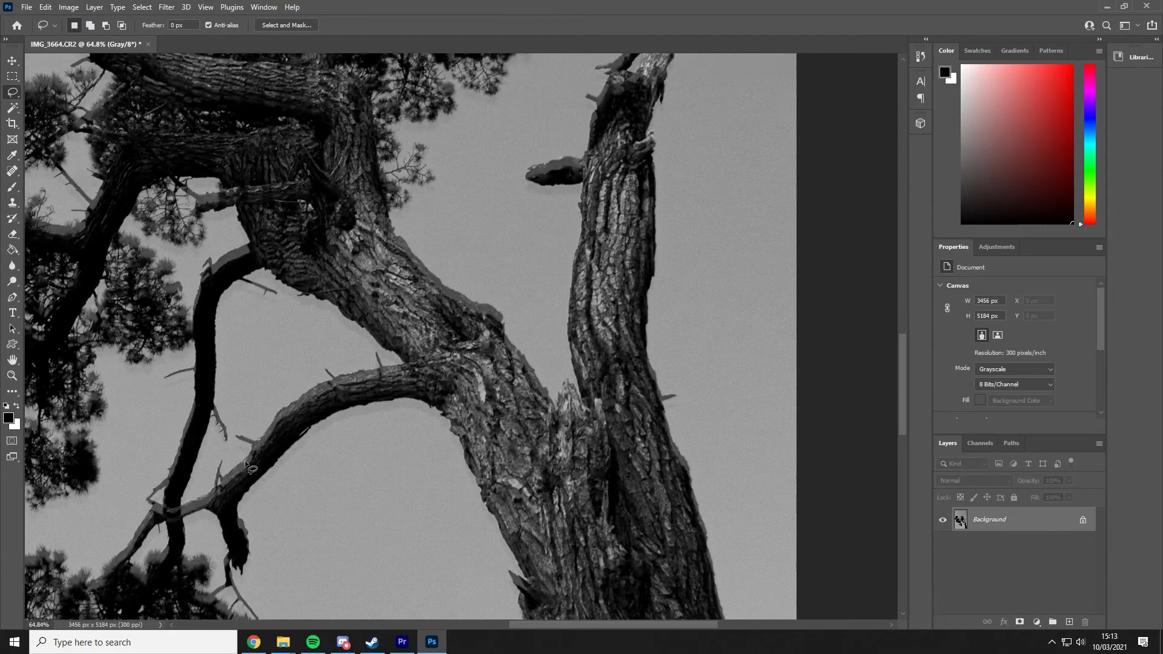
{"action": "scroll", "coordinate": [295, 432], "scroll_direction": "up", "scroll_amount": 7}
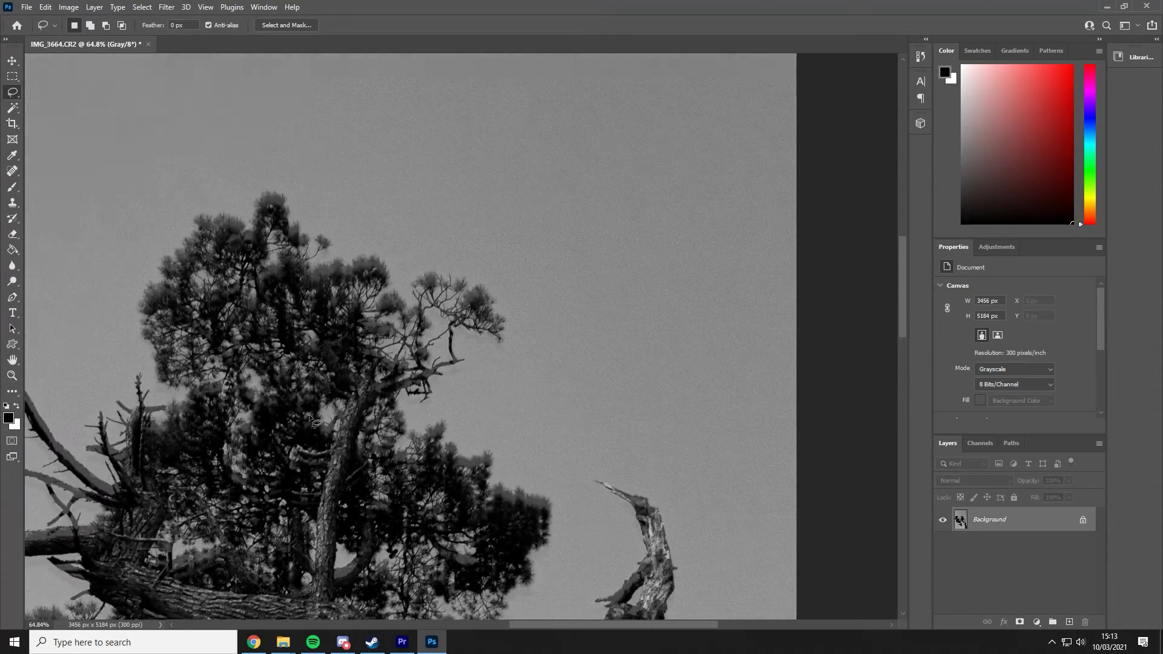
{"action": "scroll", "coordinate": [475, 548], "scroll_direction": "down", "scroll_amount": 3}
{"action": "scroll", "coordinate": [454, 503], "scroll_direction": "left", "scroll_amount": 4}
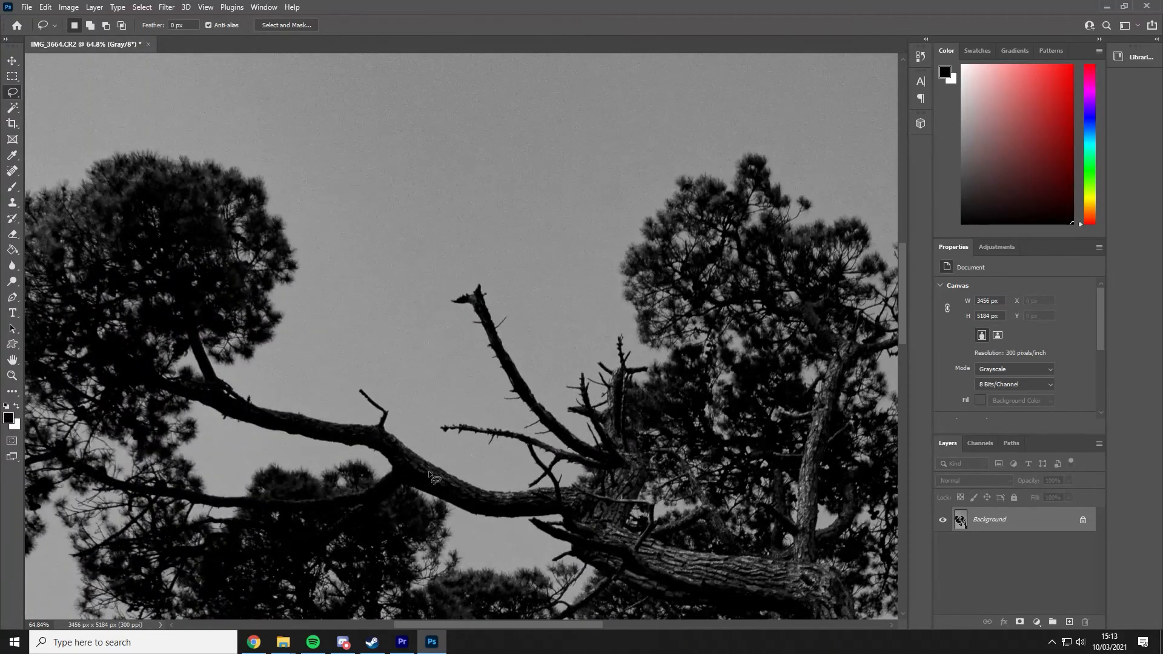
{"action": "scroll", "coordinate": [431, 442], "scroll_direction": "up", "scroll_amount": 10}
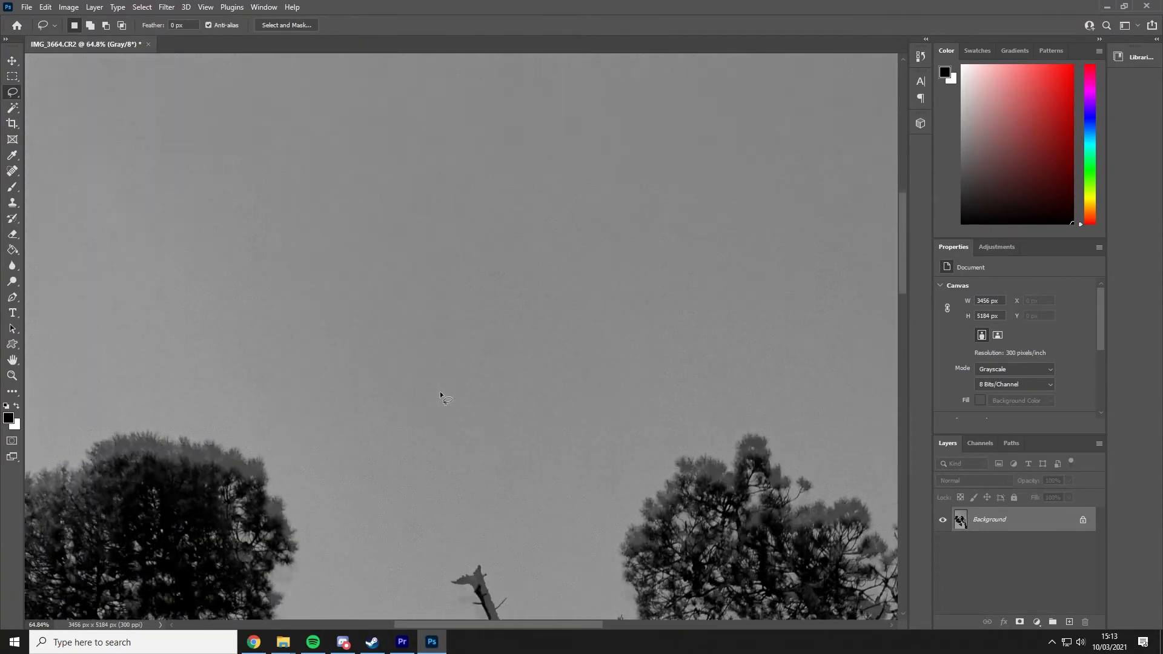
{"action": "left_click_drag", "start_coordinate": [434, 416], "coordinate": [458, 409]}
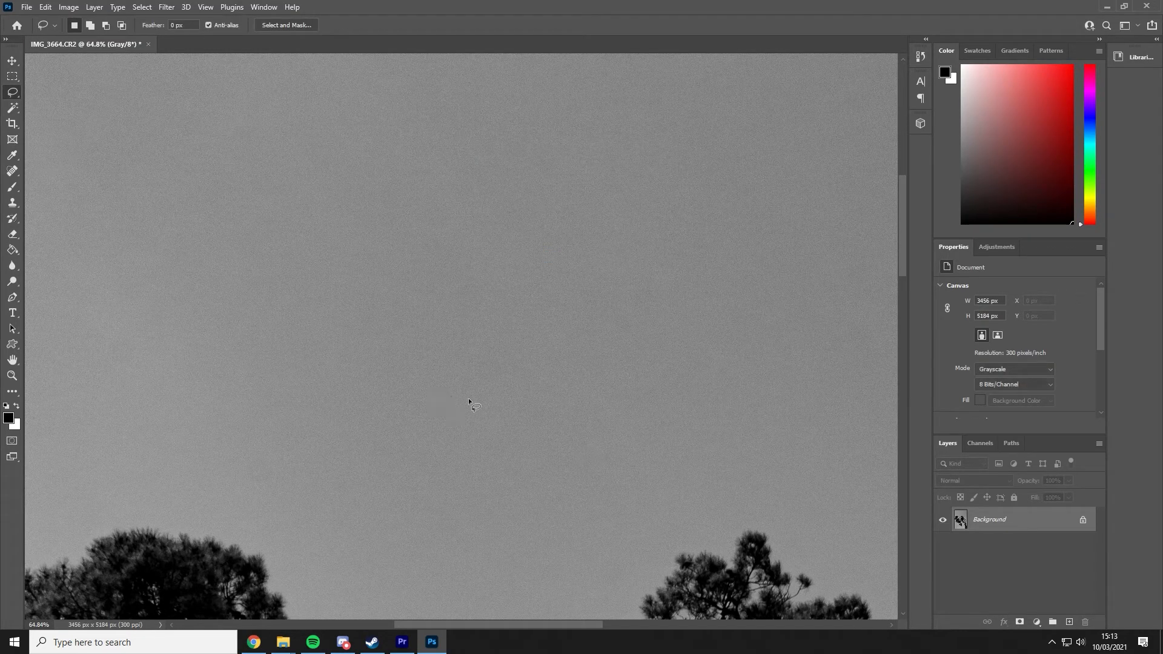
Recheck the top of the sky and the area beside the right-hand foliage and broken trunk for blemishes
{"action": "scroll", "coordinate": [459, 391], "scroll_direction": "up", "scroll_amount": 5}
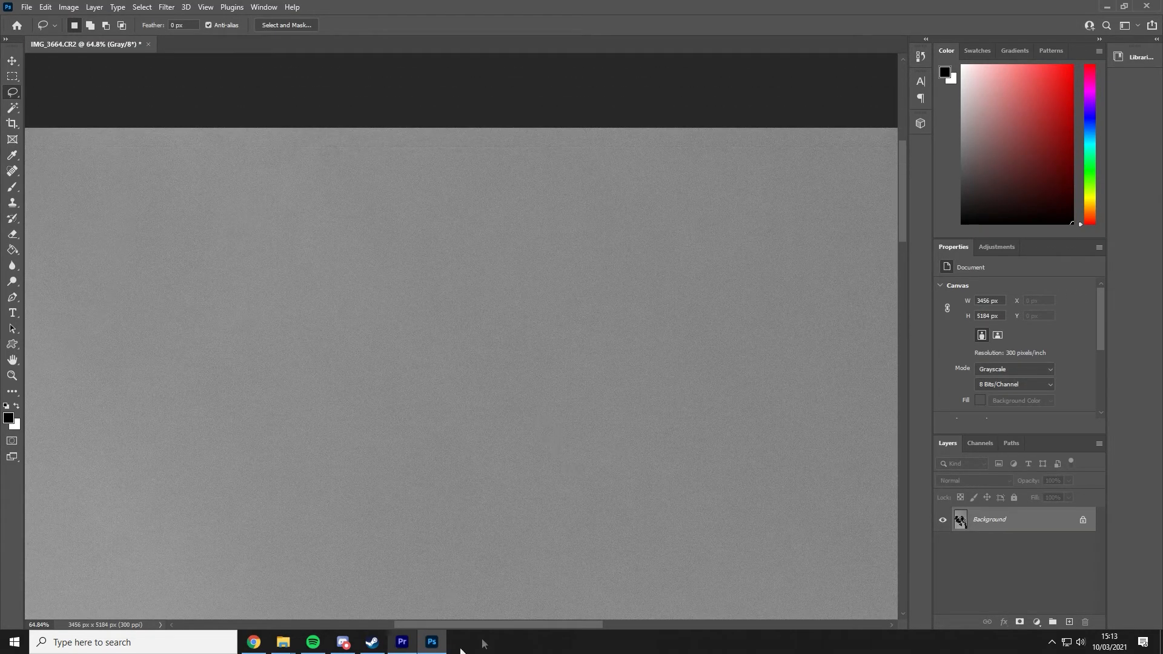
{"action": "left_click_drag", "start_coordinate": [566, 625], "coordinate": [685, 602]}
{"action": "scroll", "coordinate": [572, 459], "scroll_direction": "down", "scroll_amount": 8}
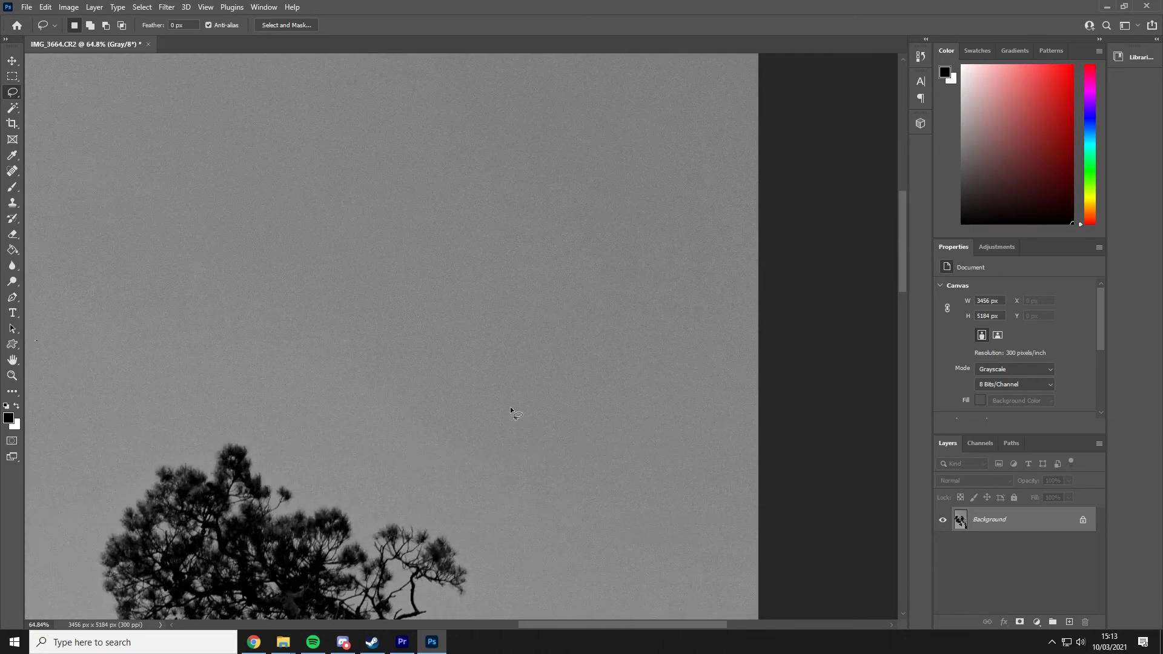
{"action": "scroll", "coordinate": [497, 367], "scroll_direction": "down", "scroll_amount": 2}
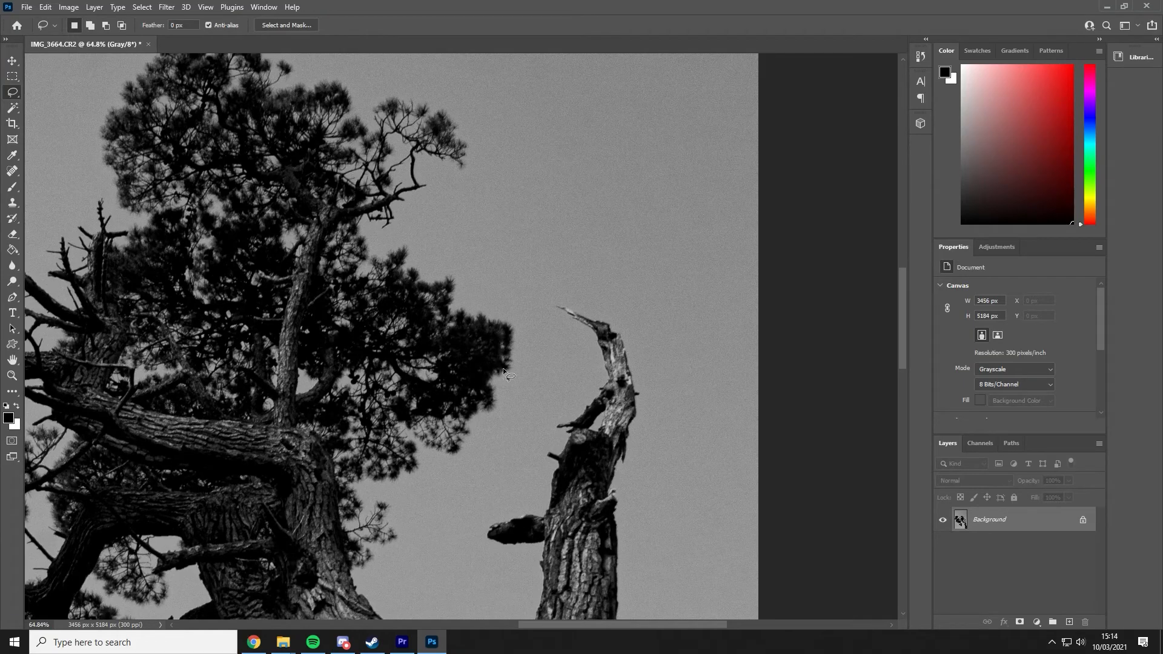
{"action": "scroll", "coordinate": [498, 366], "scroll_direction": "down", "scroll_amount": 3}
{"action": "scroll", "coordinate": [504, 367], "scroll_direction": "up", "scroll_amount": 3}
{"action": "scroll", "coordinate": [504, 364], "scroll_direction": "up", "scroll_amount": 2}
{"action": "scroll", "coordinate": [491, 364], "scroll_direction": "up", "scroll_amount": 4}
{"action": "scroll", "coordinate": [492, 361], "scroll_direction": "down", "scroll_amount": 3}
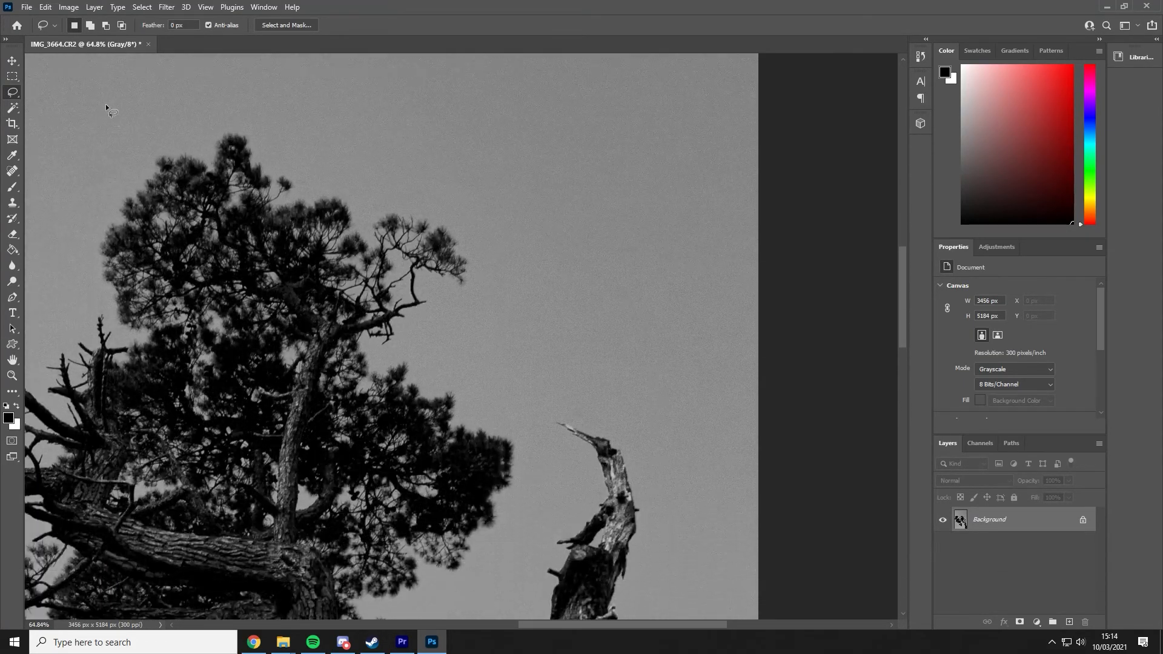
Deselect the tiny lasso selection left in the sky above the tree
{"action": "left_click", "coordinate": [13, 282]}
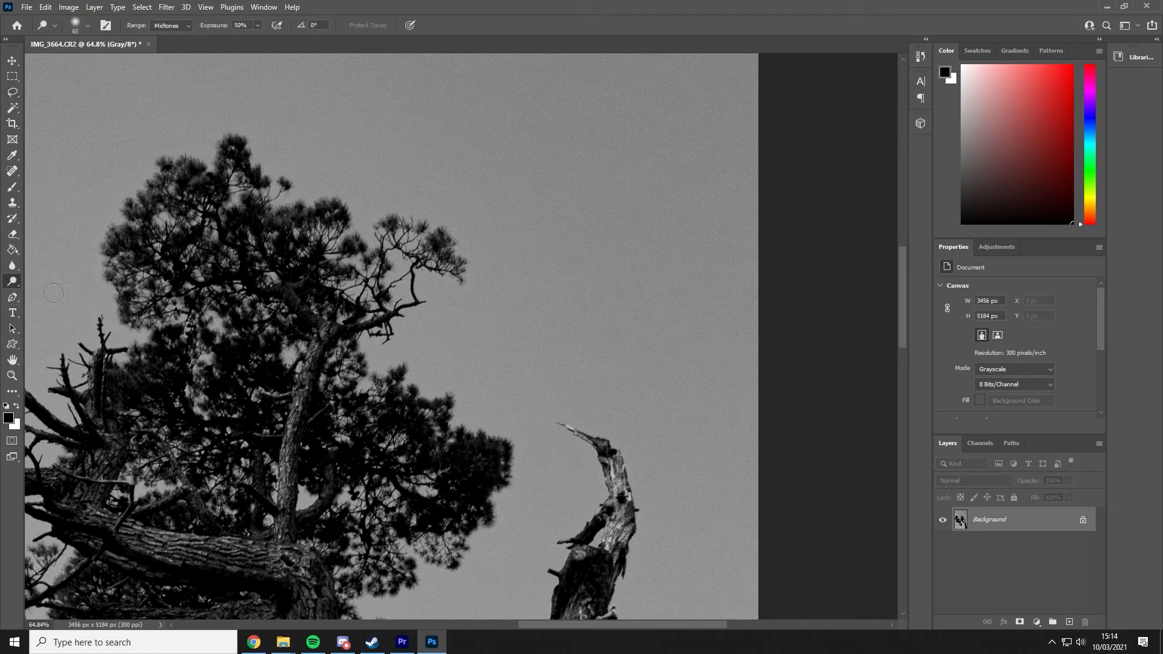
{"action": "left_click", "coordinate": [13, 376]}
{"action": "left_click_drag", "start_coordinate": [372, 361], "coordinate": [251, 362]}
{"action": "left_click_drag", "start_coordinate": [401, 389], "coordinate": [419, 392]}
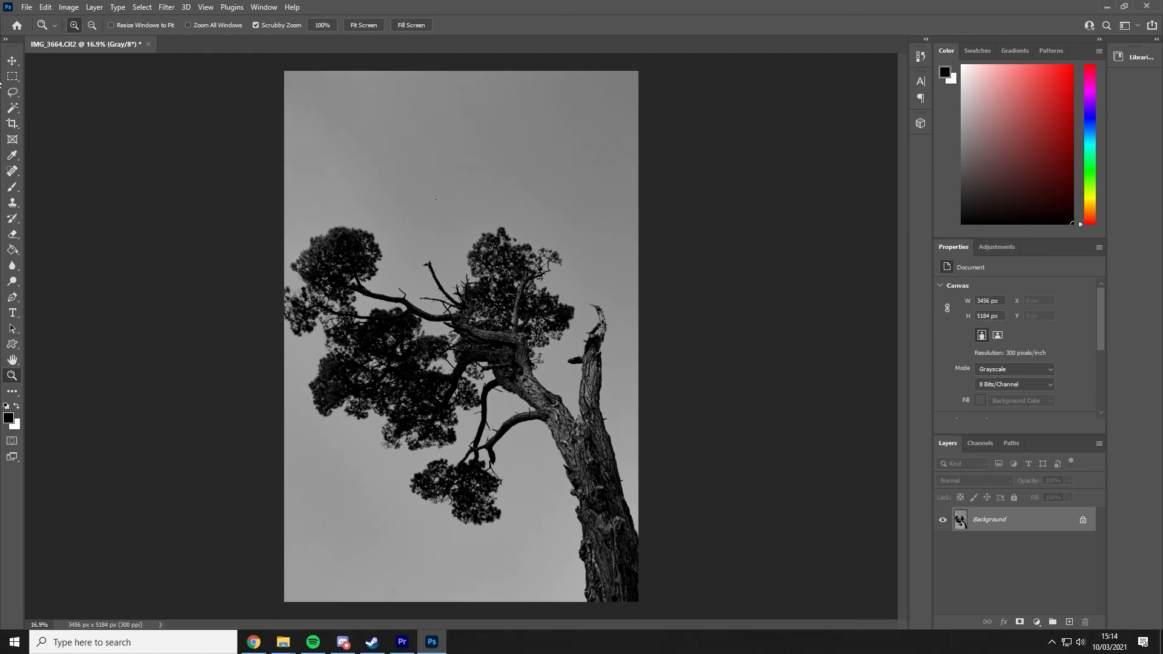
{"action": "left_click", "coordinate": [14, 92]}
{"action": "right_click", "coordinate": [499, 143]}
{"action": "left_click", "coordinate": [514, 150]}
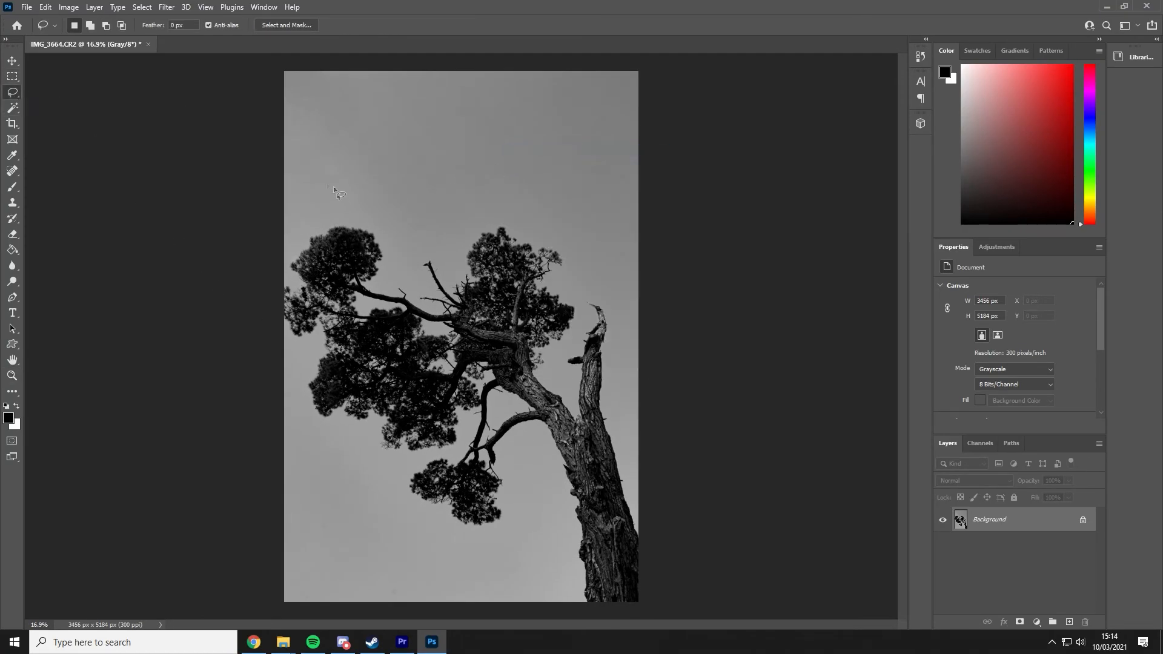
Select the whole tree photo with the Rectangular Marquee tool
{"action": "left_click", "coordinate": [12, 61]}
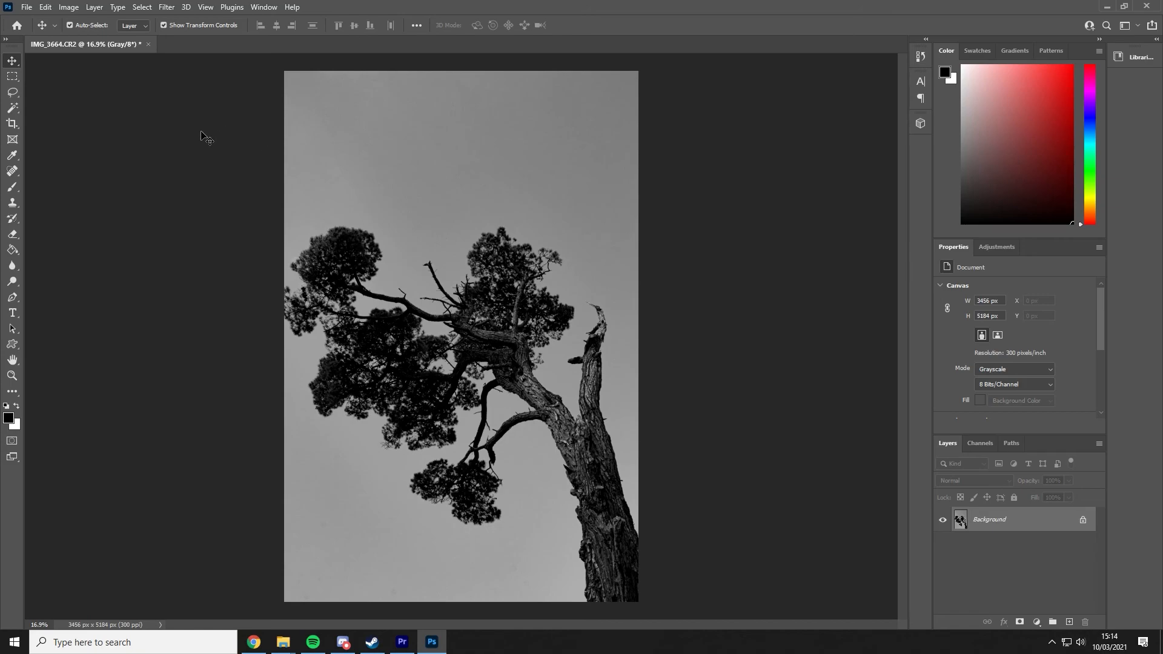
{"action": "left_click", "coordinate": [12, 77]}
{"action": "left_click_drag", "start_coordinate": [258, 72], "coordinate": [763, 617]}
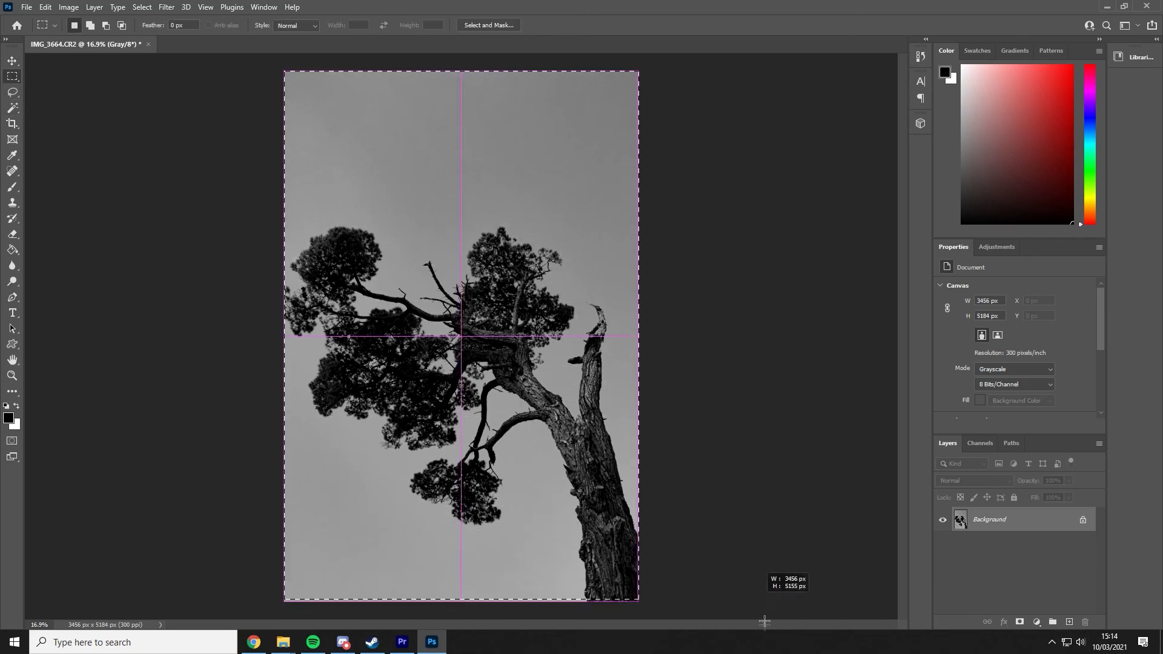